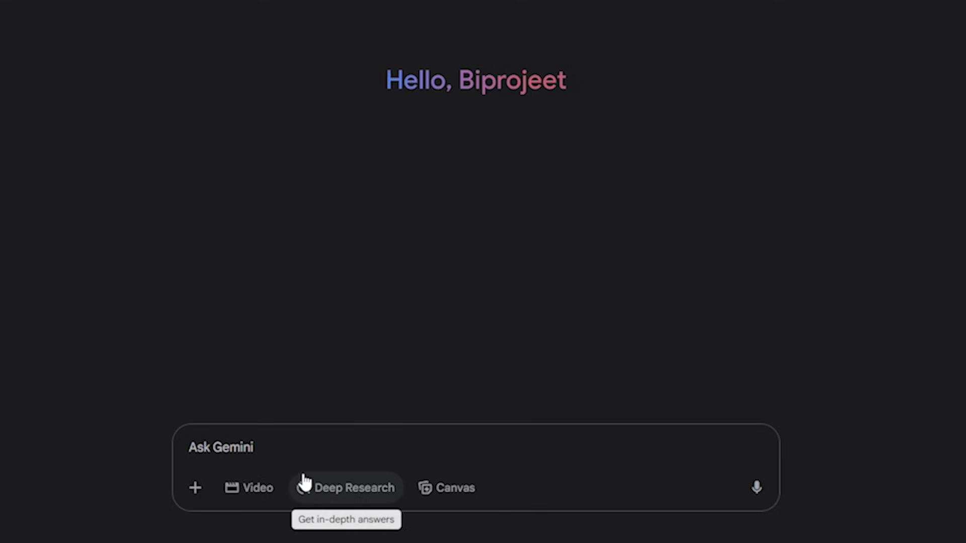
- Choose video generation and enter the prompt beginning "A boy proposes to a girl sitting on a stuck rickshaw in Dhaka traffic"
click(258, 492)
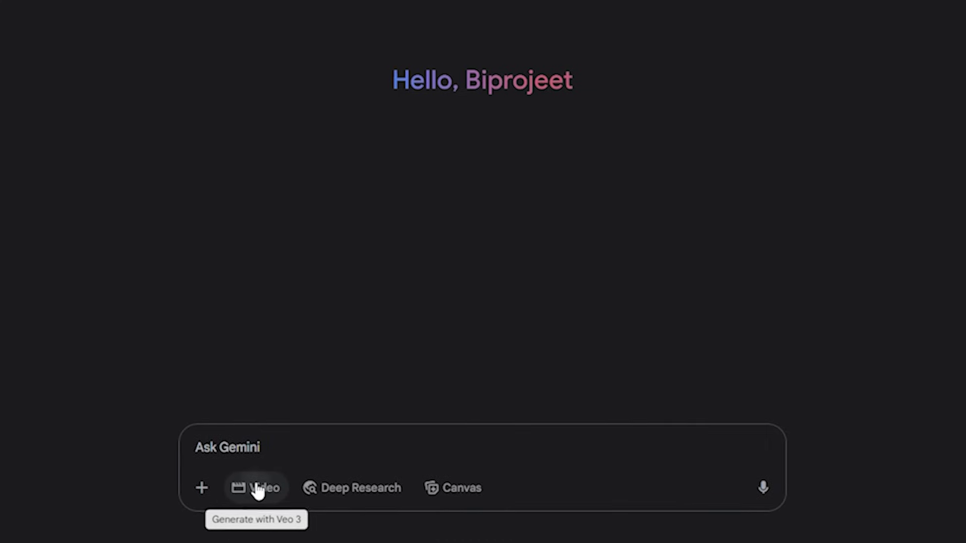
click(279, 448)
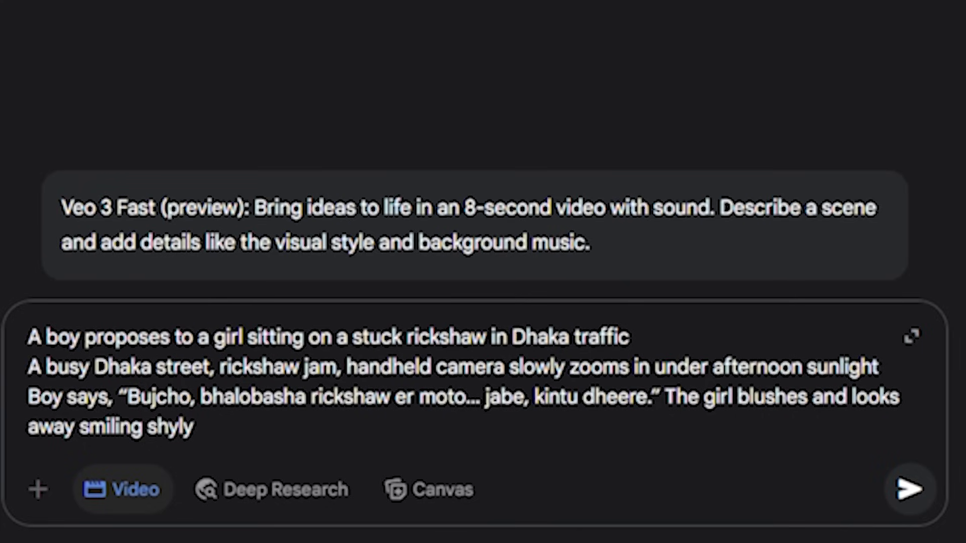
- Highlight the opening sentence of the rickshaw prompt to review its scene description
key(shift+Right)
key(shift+Right)
key(shift+Right)
key(shift+Right)
key(shift+Right)
key(shift+Right)
key(shift+Right)
key(shift+Right)
key(shift+Right)
key(shift+Right)
key(shift+Right)
key(shift+Right)
key(shift+Right)
key(shift+Right)
key(shift+Right)
key(shift+Right)
key(shift+Right)
key(shift+Right)
key(shift+Right)
key(shift+Right)
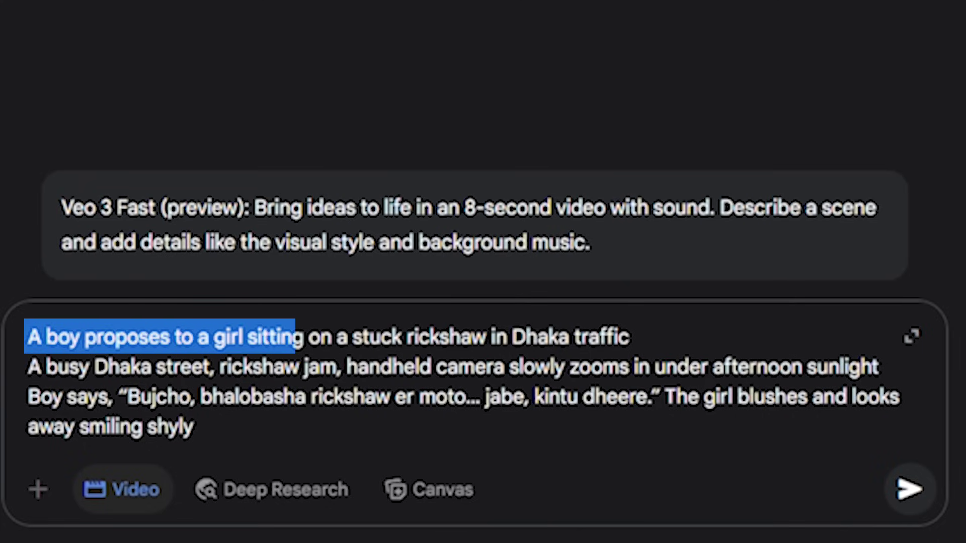
key(shift+Right)
key(shift+Right)
key(shift+Right)
key(shift+Right)
key(shift+Right)
key(shift+Right)
key(shift+Right)
key(shift+Right)
key(shift+Right)
key(shift+Right)
key(shift+Right)
key(shift+Right)
key(shift+Right)
key(shift+Right)
key(shift+Right)
key(shift+Right)
key(shift+Right)
key(shift+Right)
key(shift+Right)
key(shift+Right)
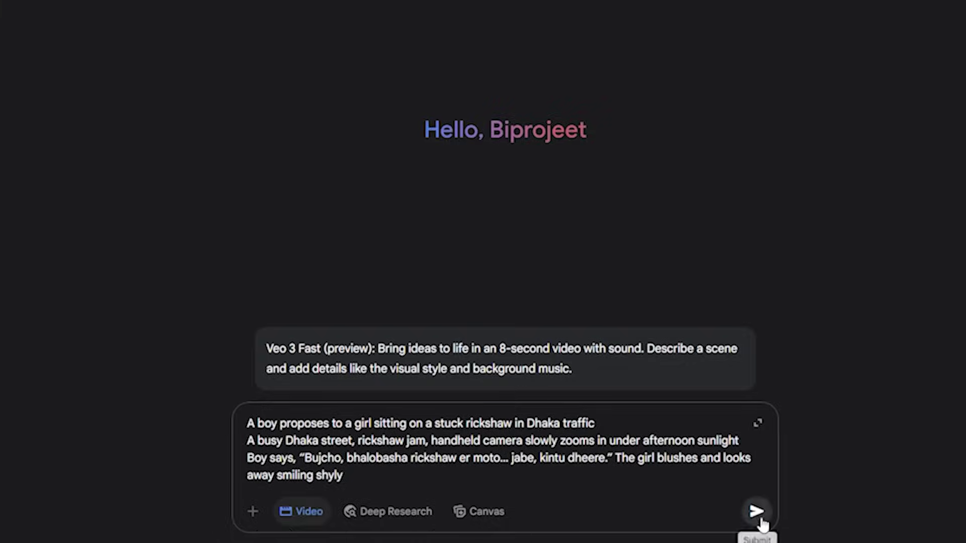
- Submit the rickshaw proposal prompt and play the generated video
click(760, 518)
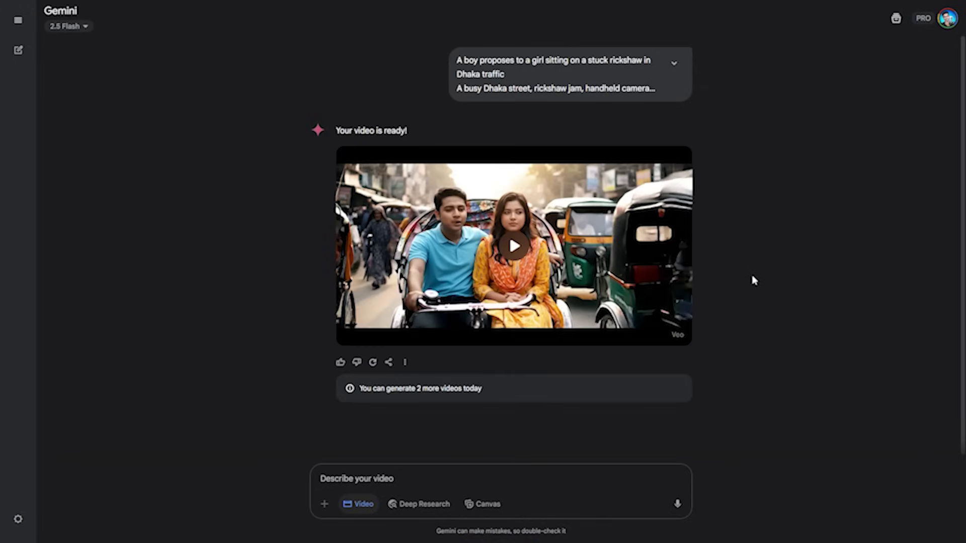
click(513, 245)
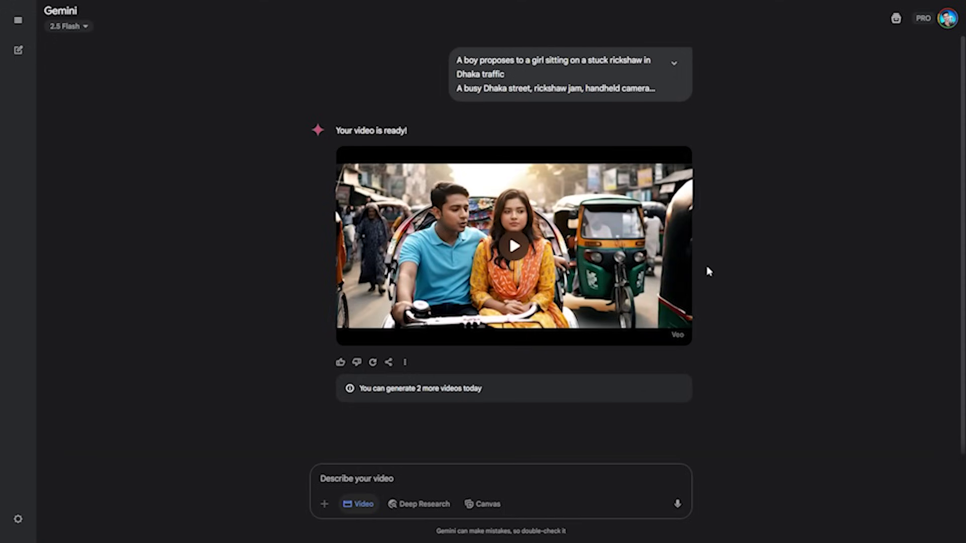
click(582, 231)
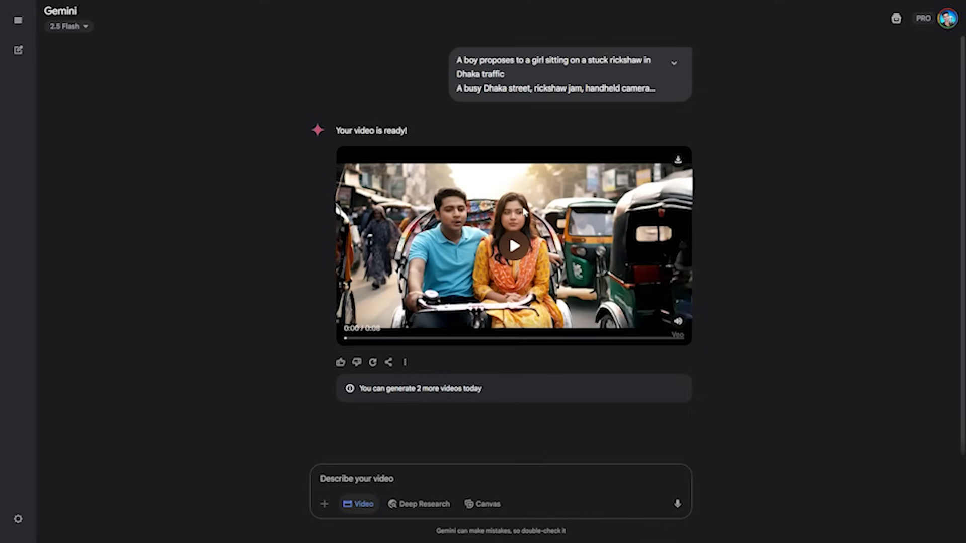
- Expand the submitted prompt, highlight its proposal and "A busy Dhaka street" wording, and play part of the video for comparison
click(674, 63)
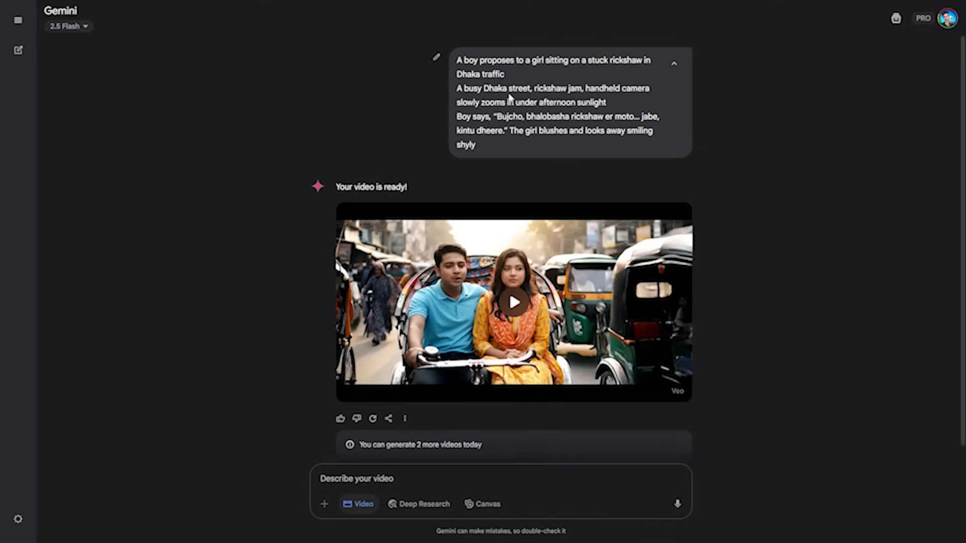
drag(459, 60, 546, 72)
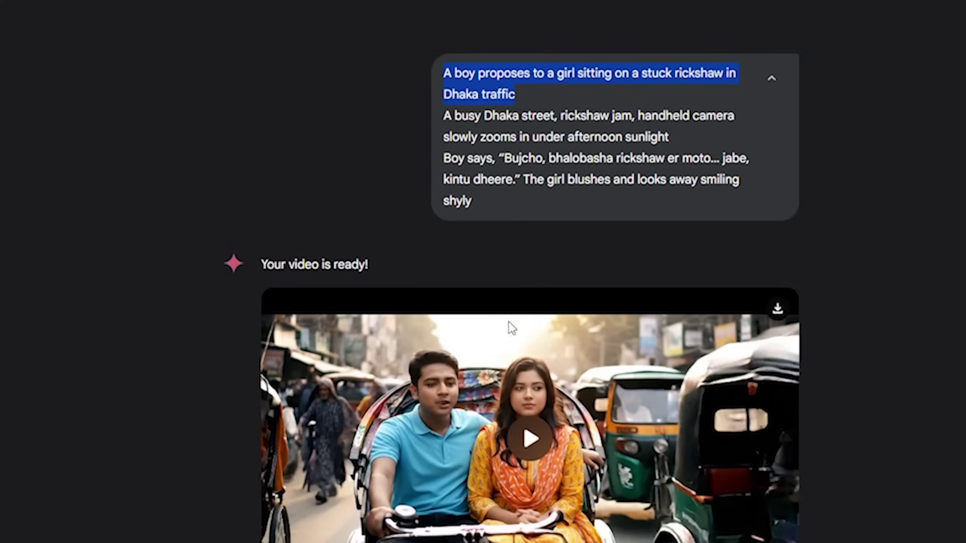
drag(443, 116, 556, 116)
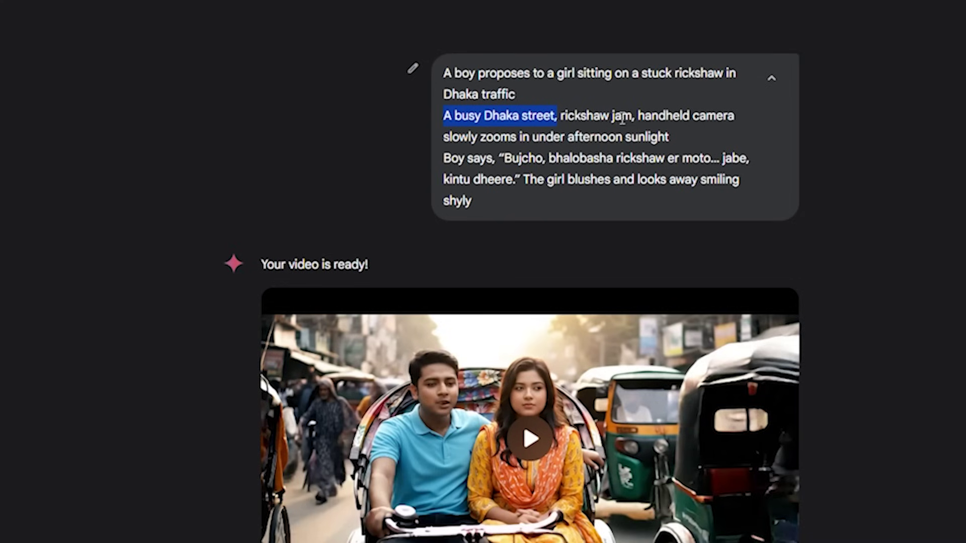
click(658, 450)
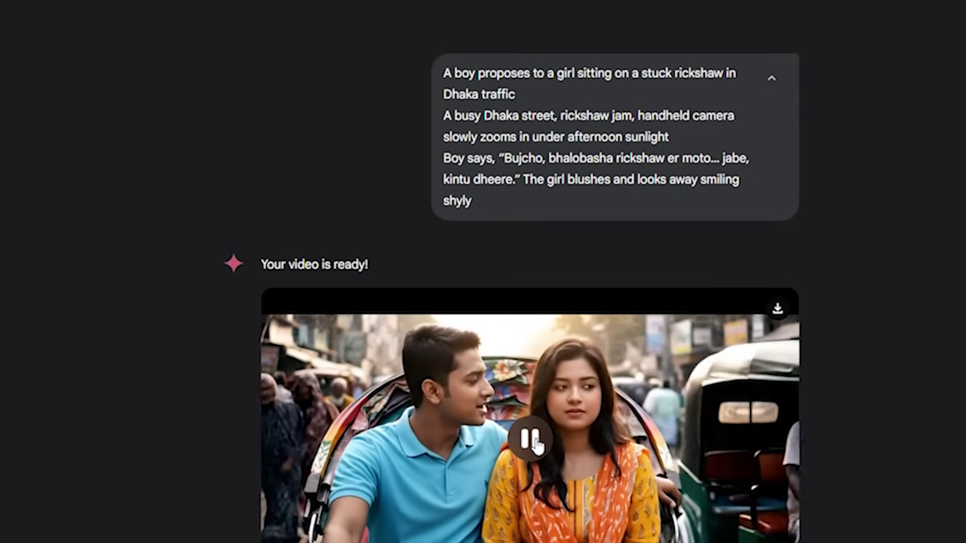
click(537, 444)
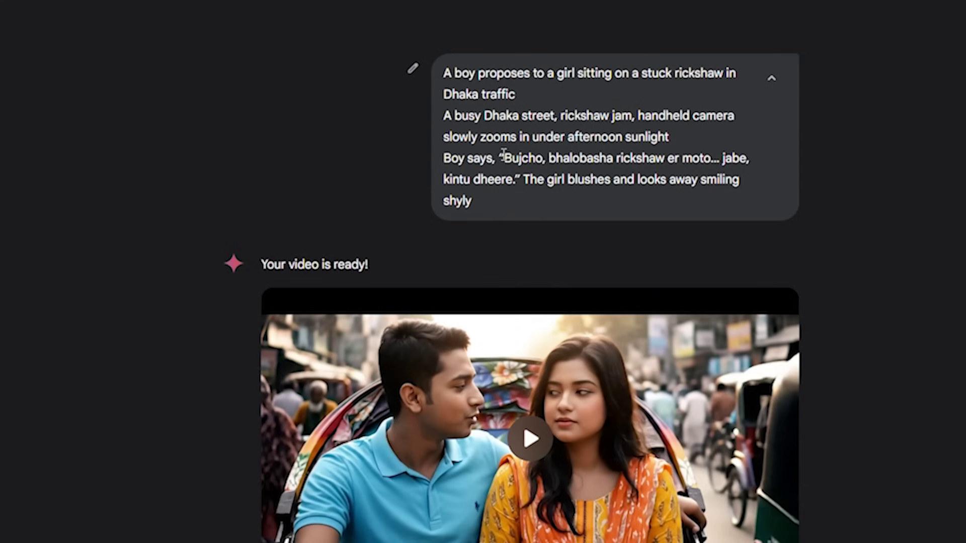
- Highlight the boy's quoted line in the prompt and play the rest of the video to check dialogue and reactions
drag(503, 158, 719, 160)
click(678, 232)
mouse_move(538, 206)
mouse_down()
mouse_move(537, 183)
mouse_move(519, 171)
mouse_move(545, 180)
mouse_move(541, 218)
mouse_up()
click(548, 242)
click(518, 442)
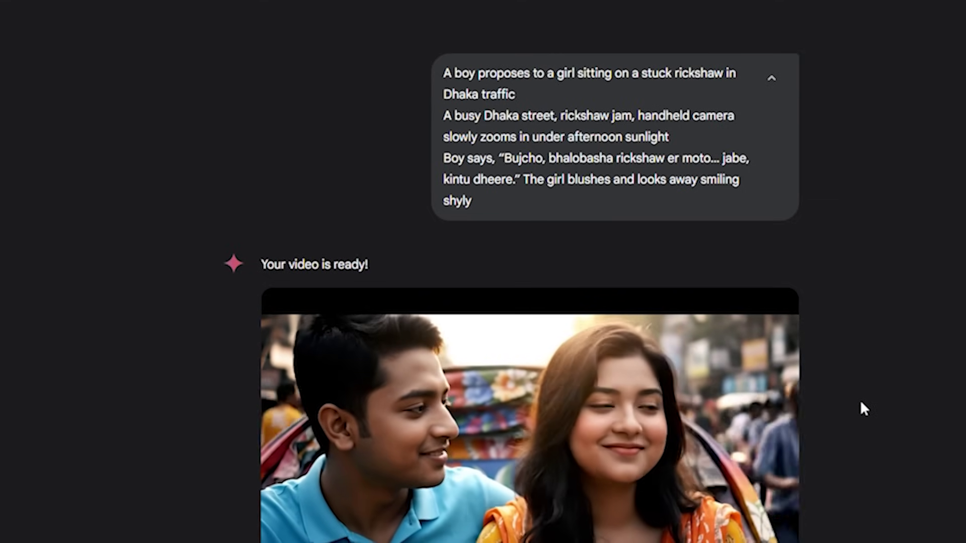
click(530, 443)
triple_click(511, 211)
click(523, 210)
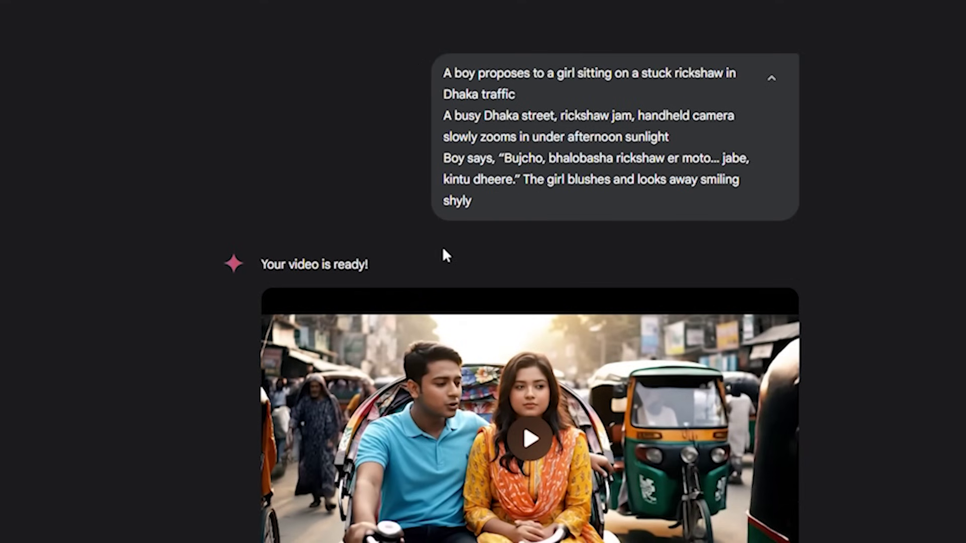
- Paste the Bengali prompt about a boy on a hostel bed scrolling his mobile as the next video description
scroll(445, 256, down, 5)
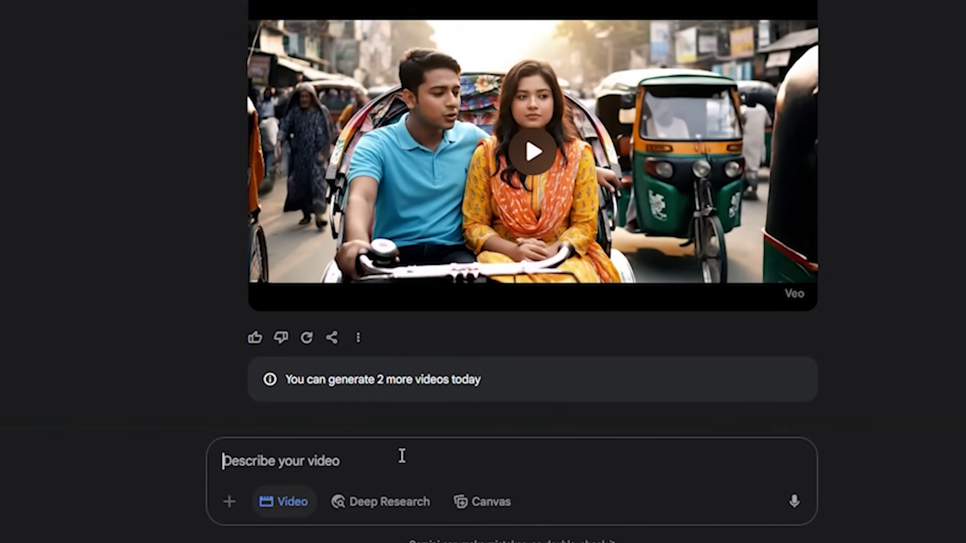
right_click(397, 463)
key(ctrl+v)
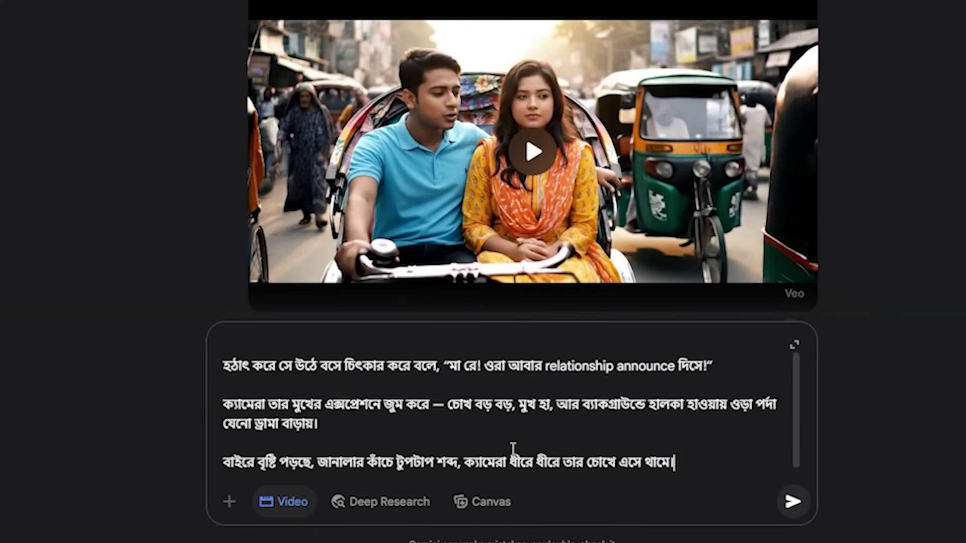
- Remove the blank line between the first two sentences of the Bengali prompt
scroll(512, 448, up, 1)
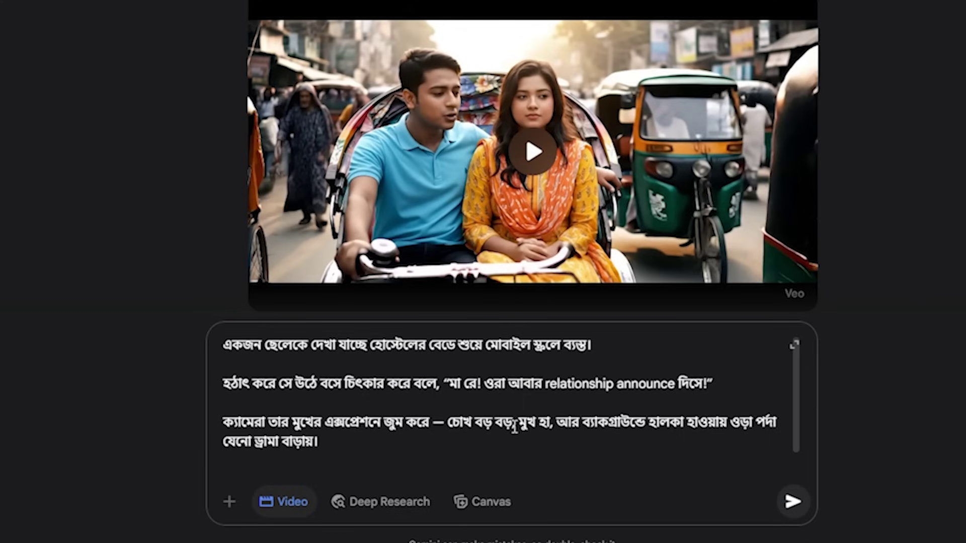
scroll(458, 418, down, 1)
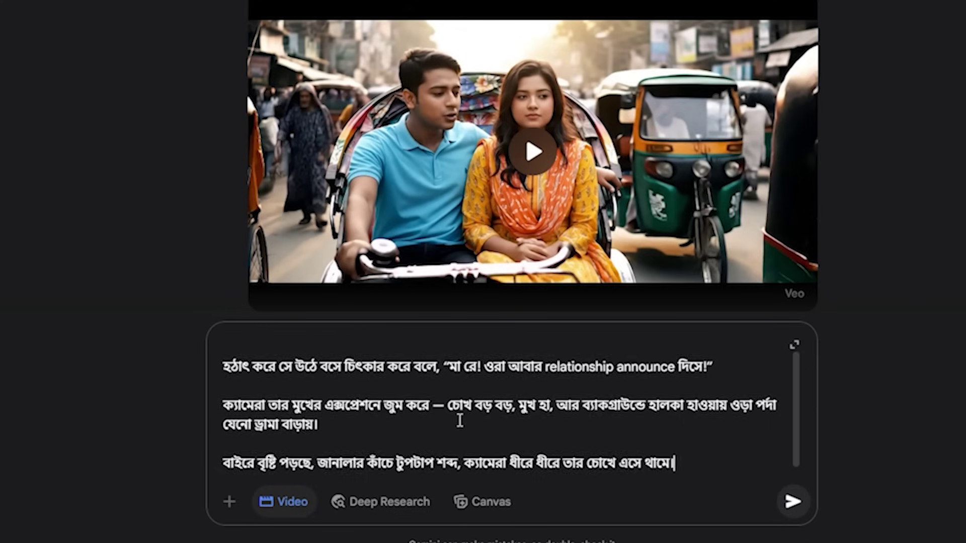
scroll(412, 417, up, 1)
click(240, 355)
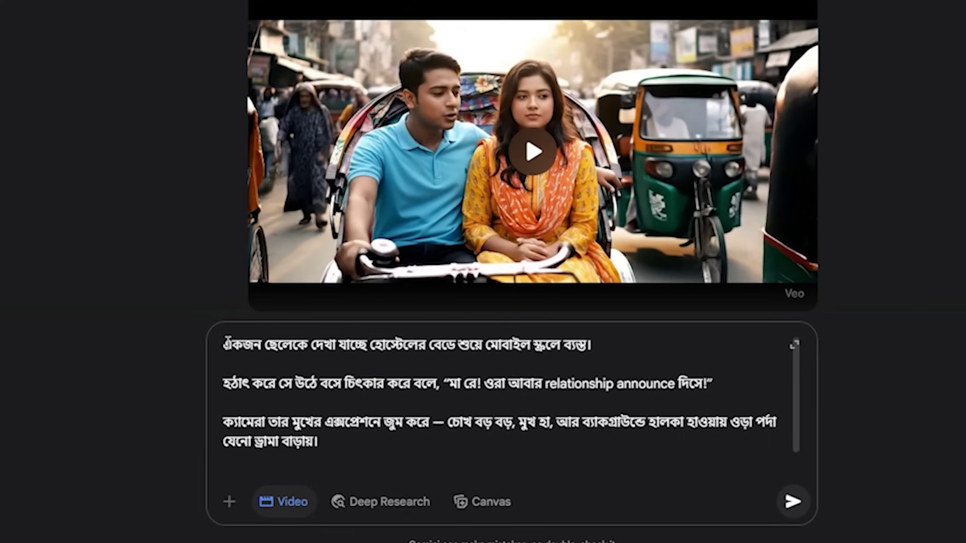
key(BackSpace)
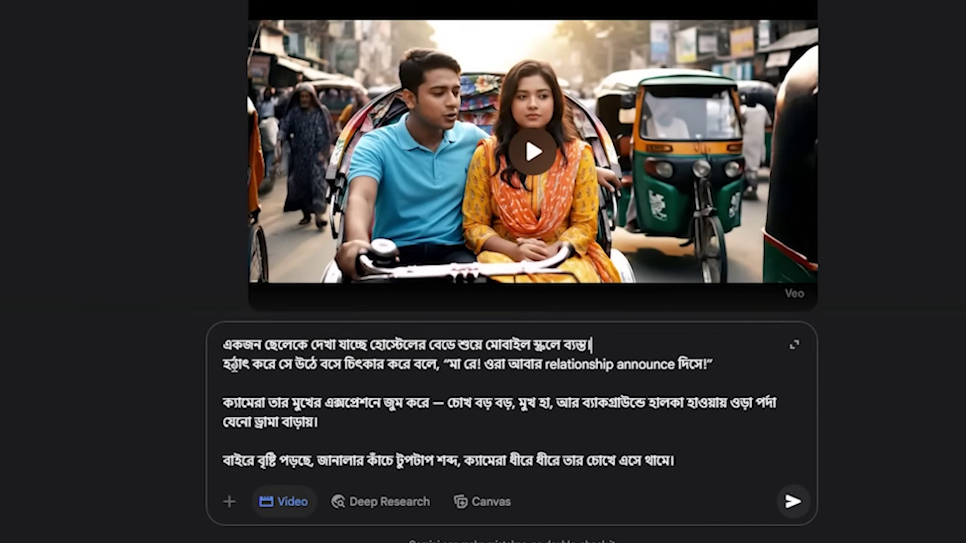
- Review the Bengali prompt by highlighting its dialogue, camera and rain descriptions, and opening sentence
drag(443, 366, 490, 366)
click(534, 366)
drag(707, 366, 327, 421)
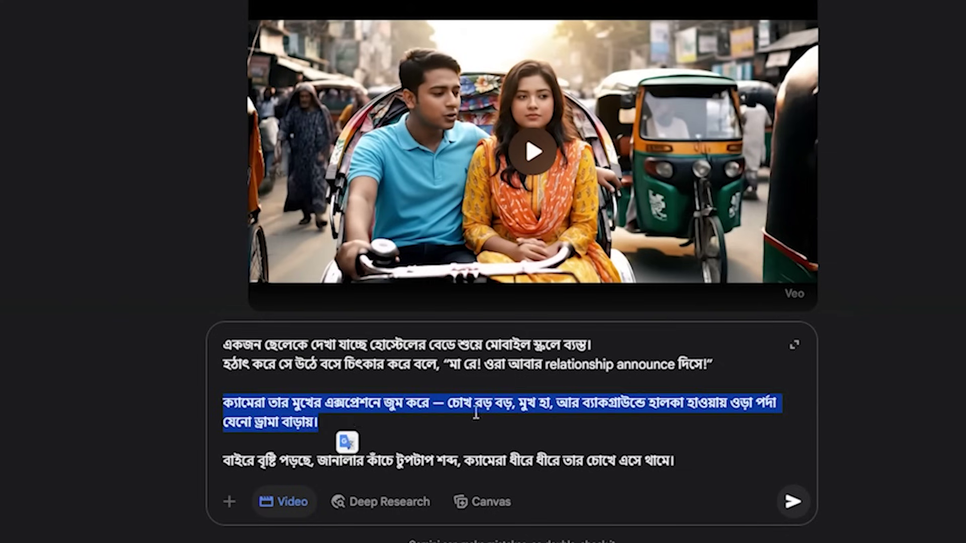
click(494, 410)
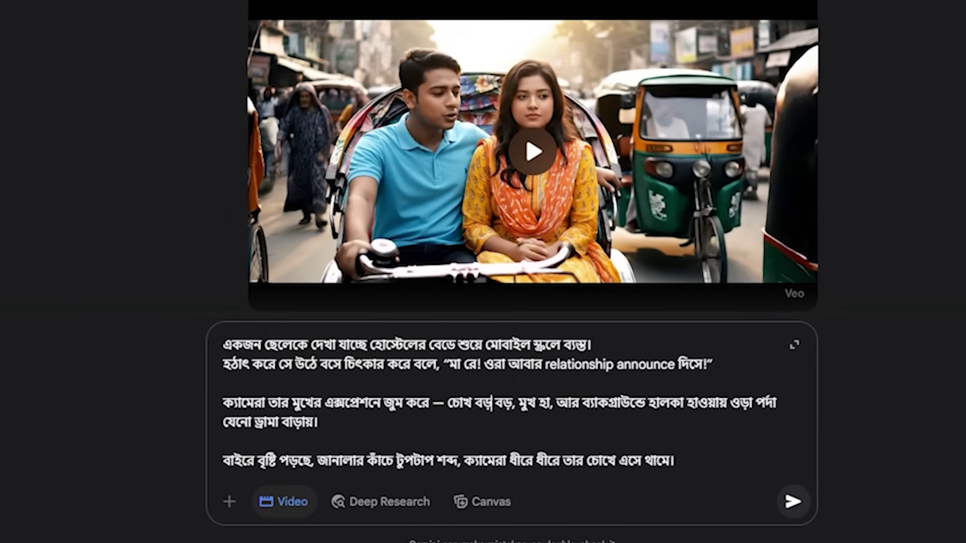
drag(223, 363, 718, 363)
click(640, 372)
drag(223, 402, 681, 459)
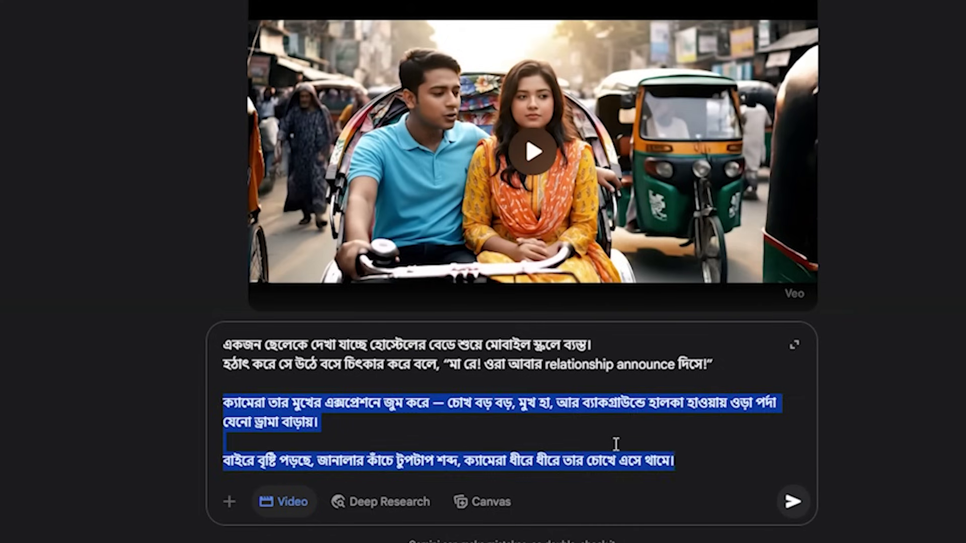
click(614, 444)
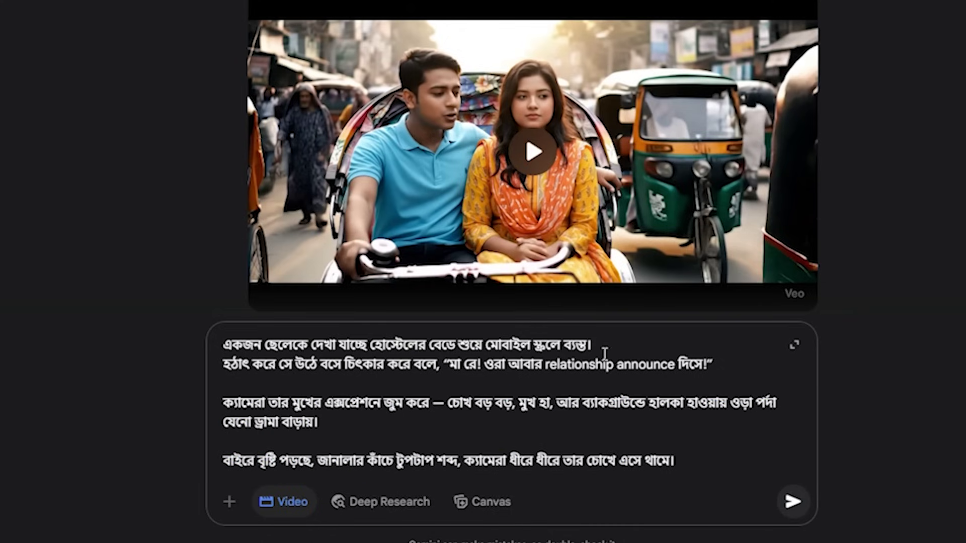
drag(593, 345, 222, 348)
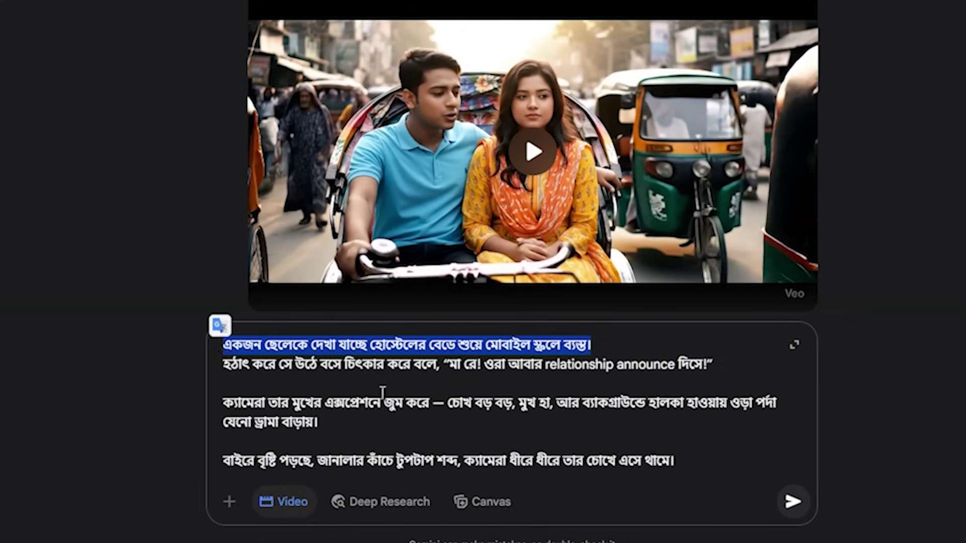
- Remove the remaining blank lines from the Bengali prompt and submit it for video generation
click(444, 441)
key(BackSpace)
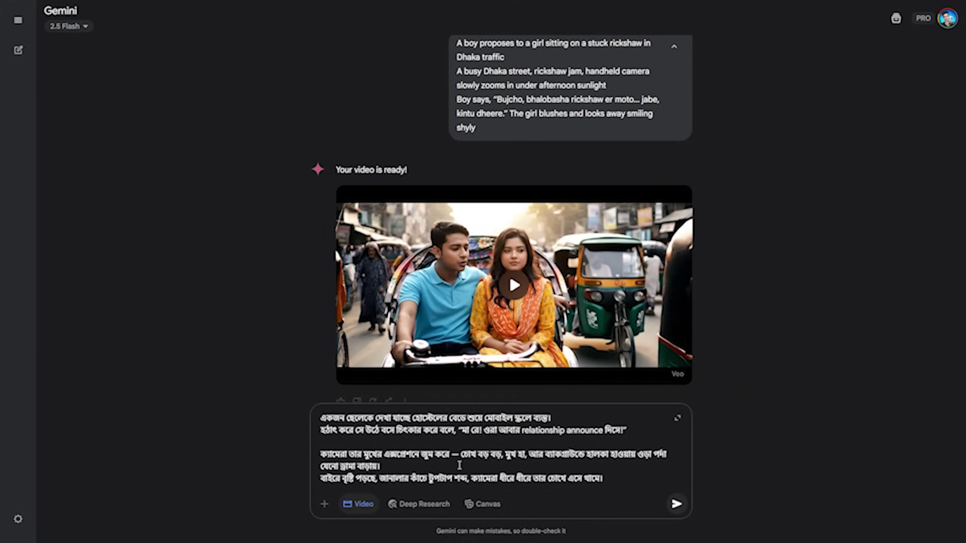
key(BackSpace)
click(677, 503)
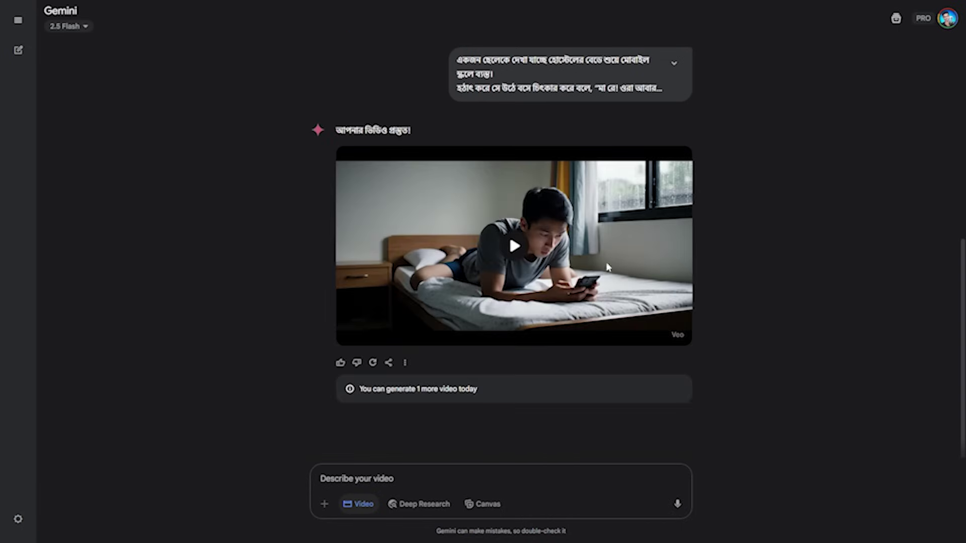
- Play the generated hostel bed video and expand the Bengali prompt above it
click(527, 245)
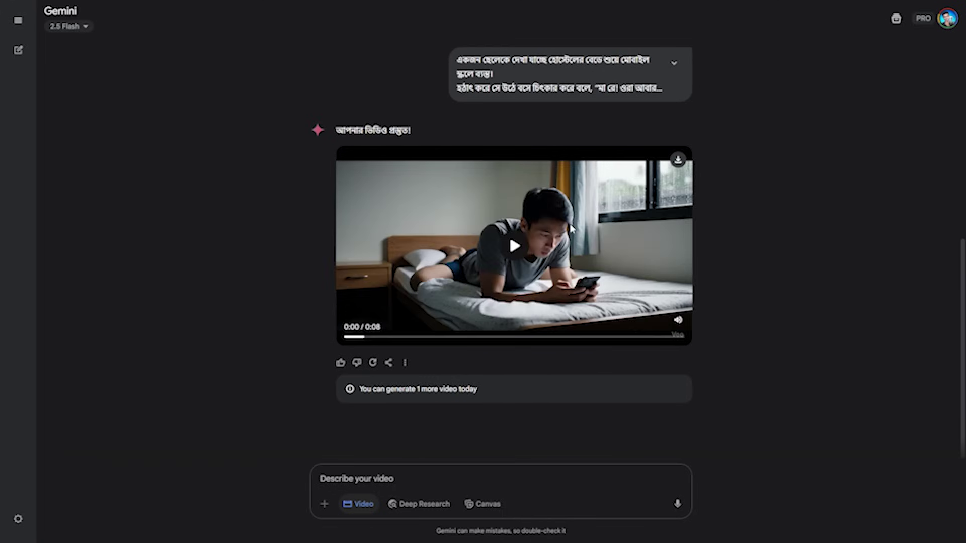
scroll(663, 137, up, 1)
click(673, 114)
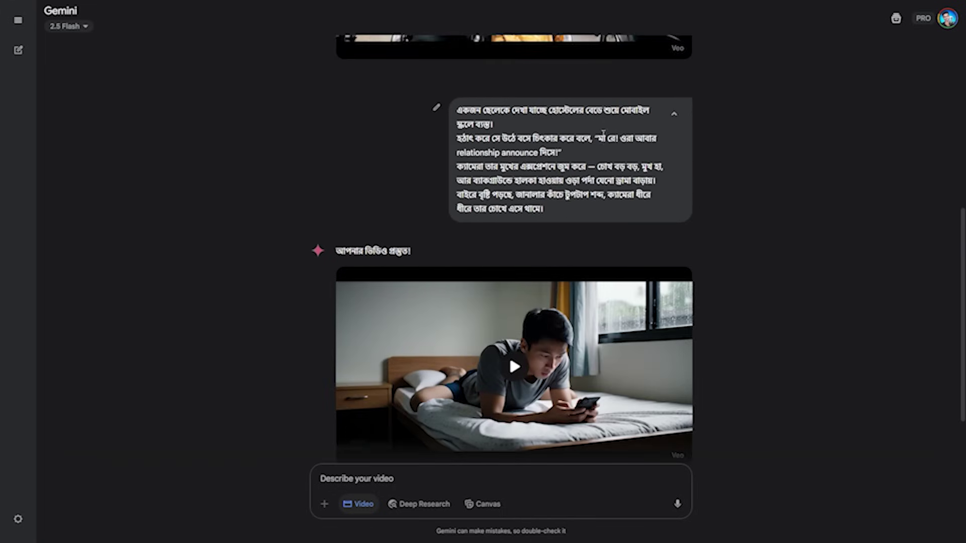
- Examine the Bengali prompt's quoted dialogue and the opening mention of the boy against the generated video
drag(598, 138, 610, 138)
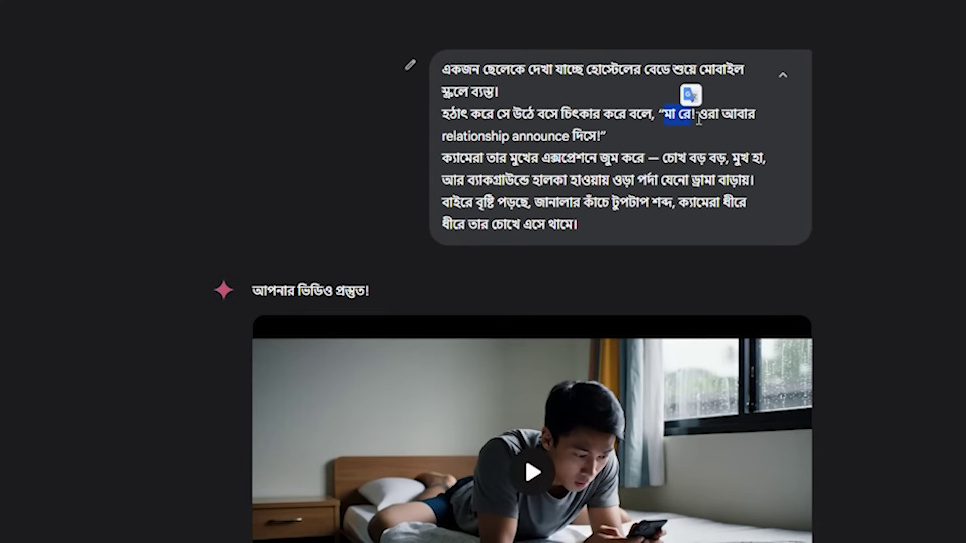
drag(699, 119, 706, 138)
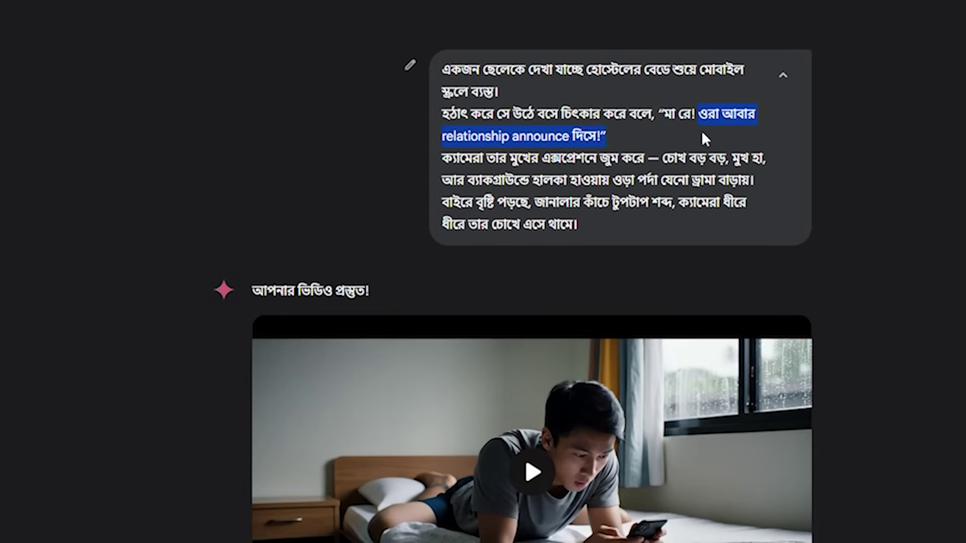
drag(586, 127, 602, 135)
click(598, 131)
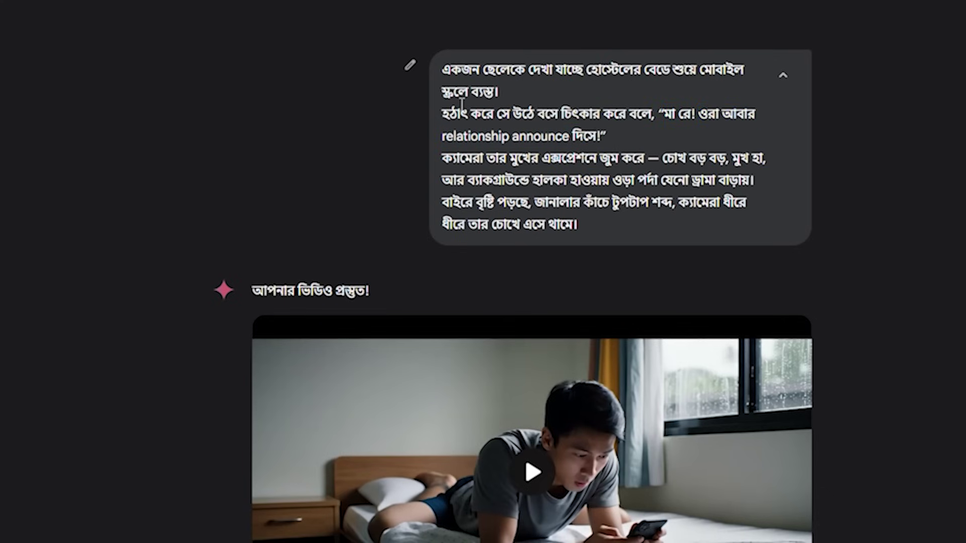
drag(440, 70, 530, 78)
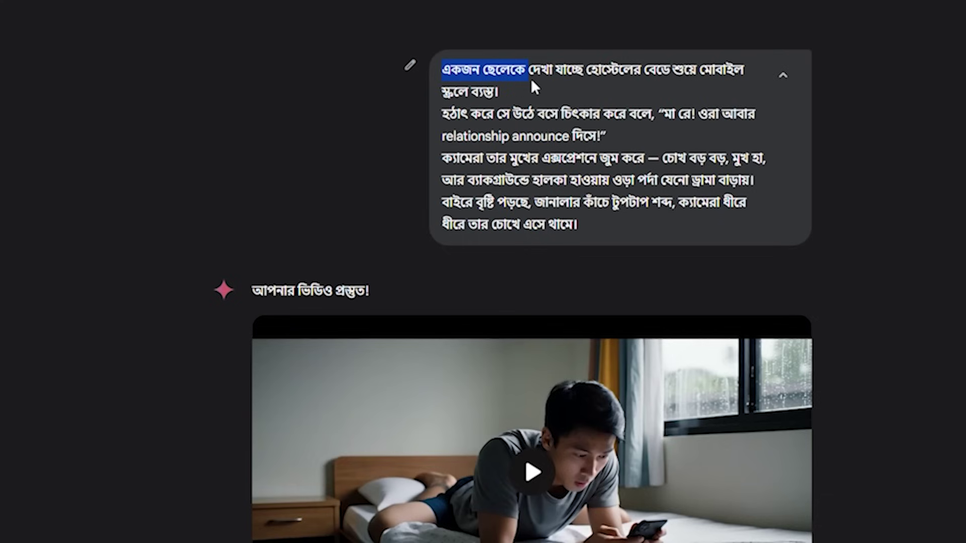
click(521, 90)
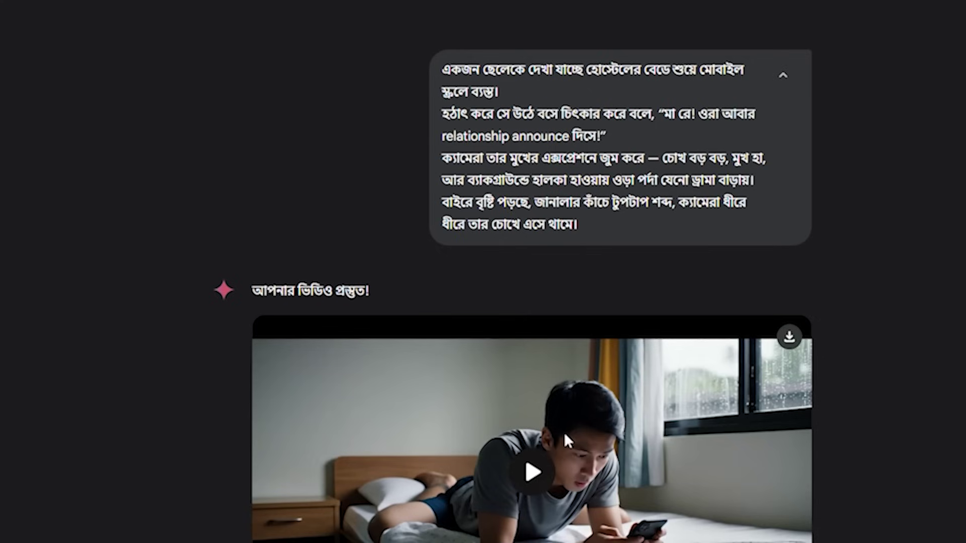
scroll(738, 386, down, 3)
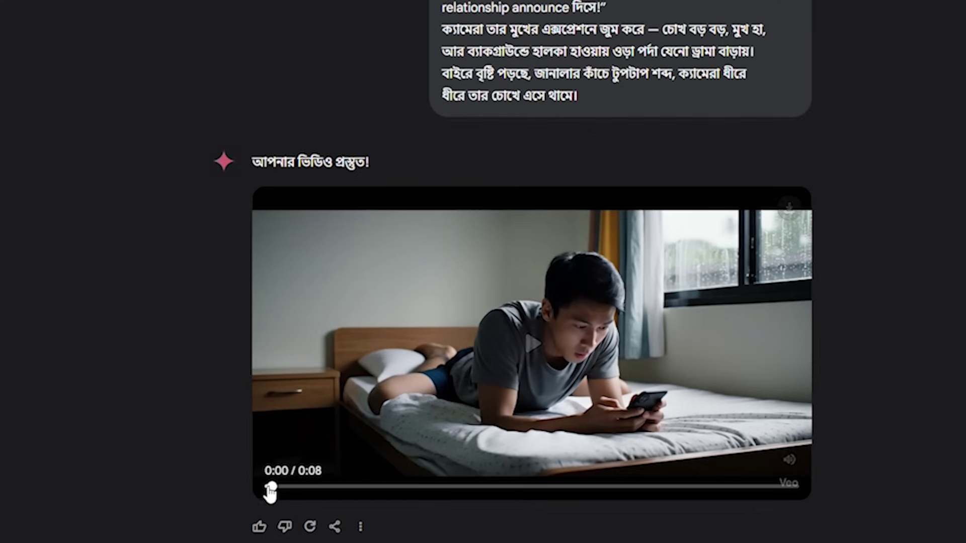
- Replay the hostel bed video from the beginning, pausing to examine the boy's facial expression and the camera zoom
drag(270, 491, 247, 491)
click(109, 352)
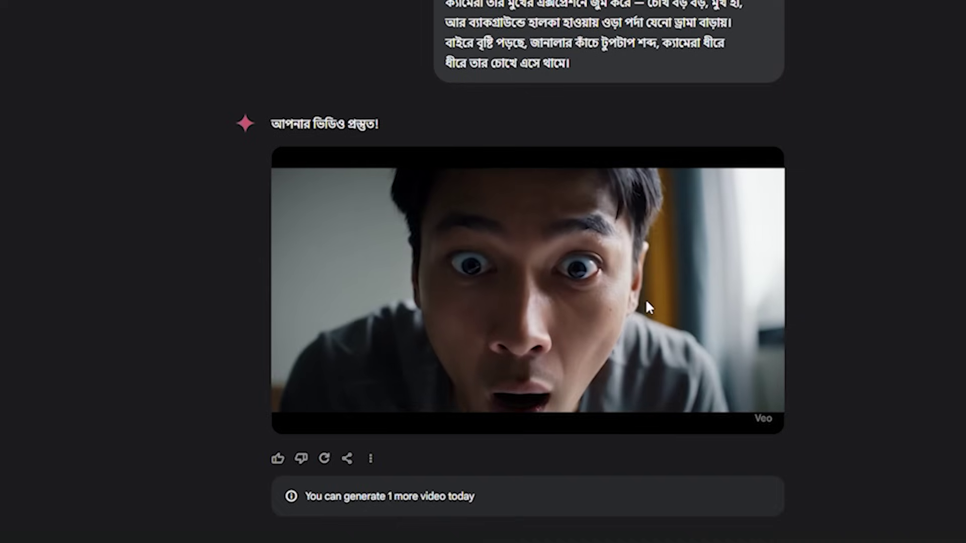
click(526, 290)
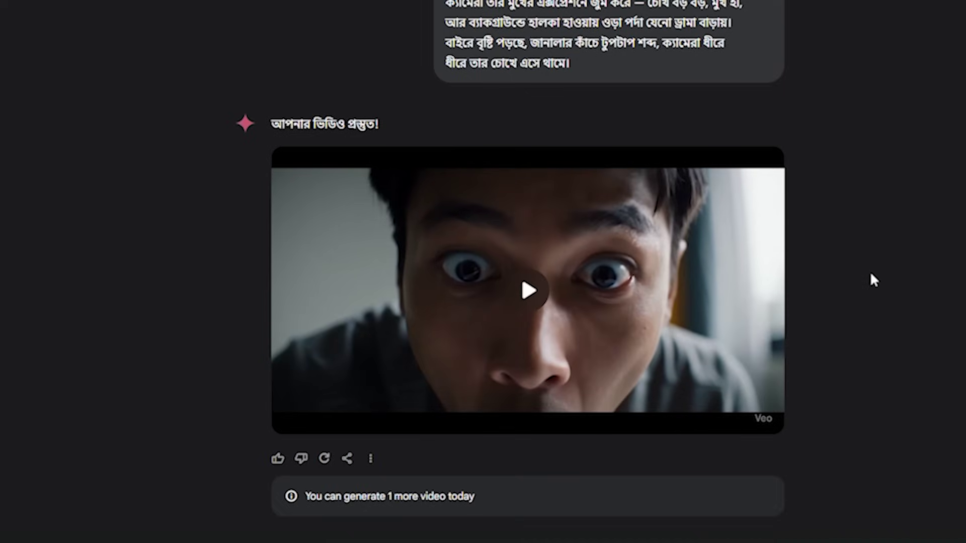
click(541, 297)
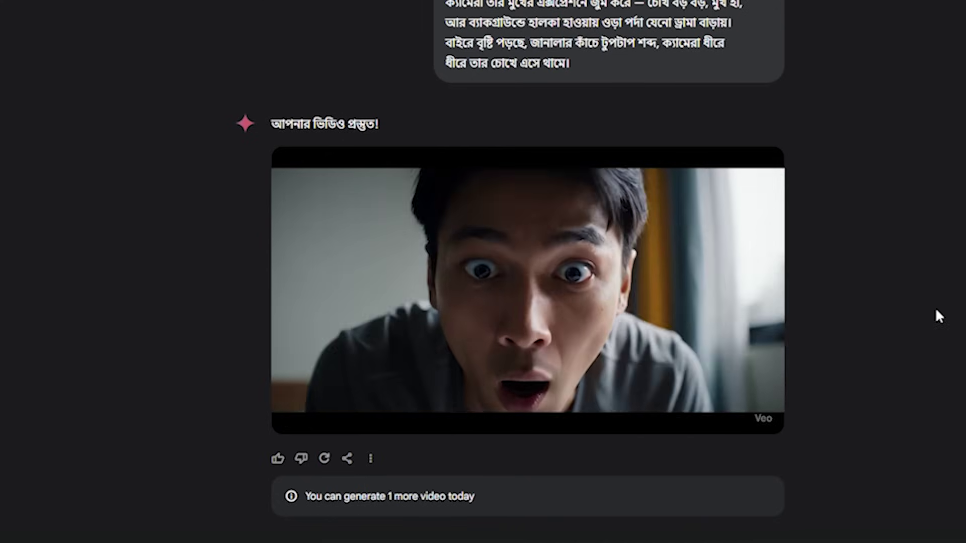
click(502, 291)
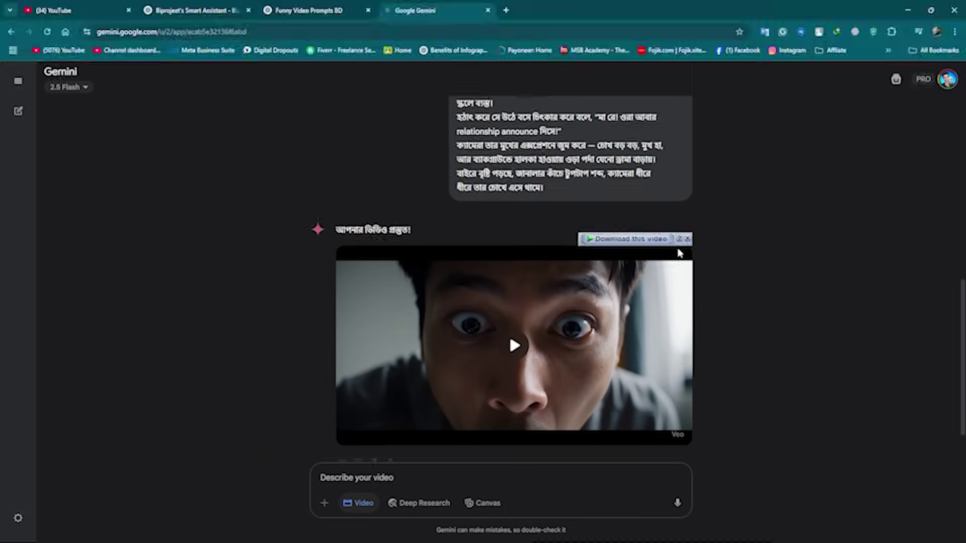
- Submit the prompt about a black SUV crashing through iron gates, with the line “Ebar amar pala… shobai ready thako.”, for video generation
text(A black SUV crashes through iron gates in slow motion — sparks fly, metal bends like paper The camera tilts up: boots step out, one by one, dust rising — then he emerges, wearing a long coat, face shadowed Surrounding henchmen freeze, thunder rumbles in the background, sky blood-red He cracks his neck and says coldly in Bangla: "Ebar amar pala… shobai ready thako." — then vanishes into smoke as sirens blare in the distance)
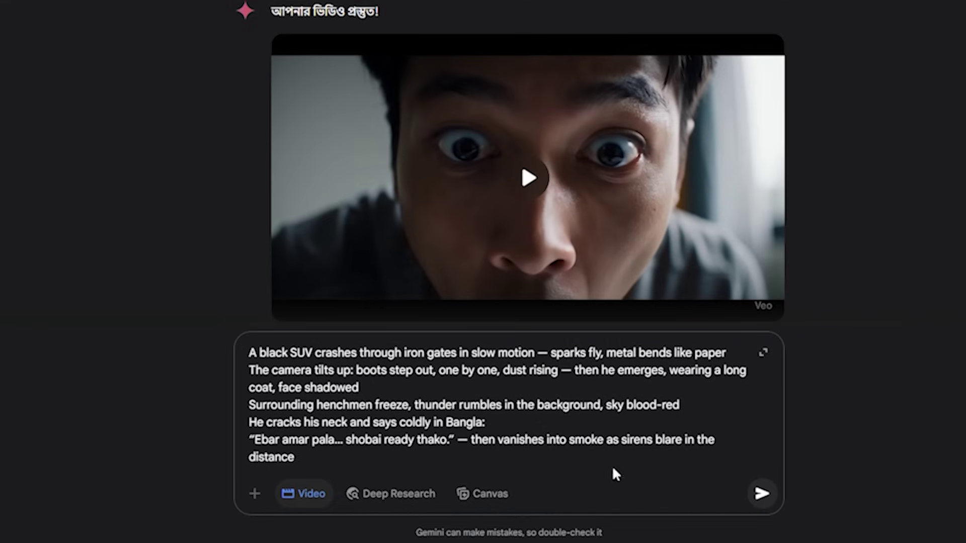
click(759, 494)
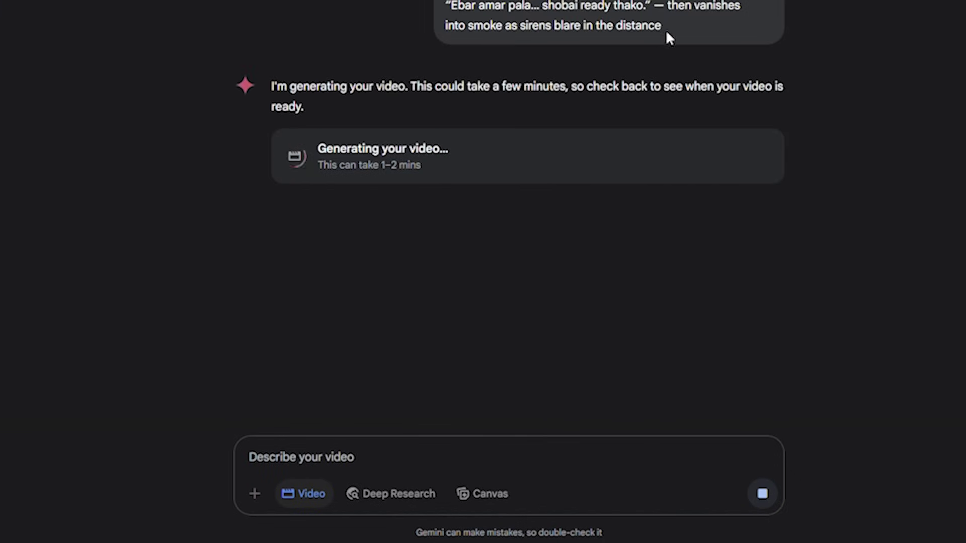
drag(663, 28, 554, 0)
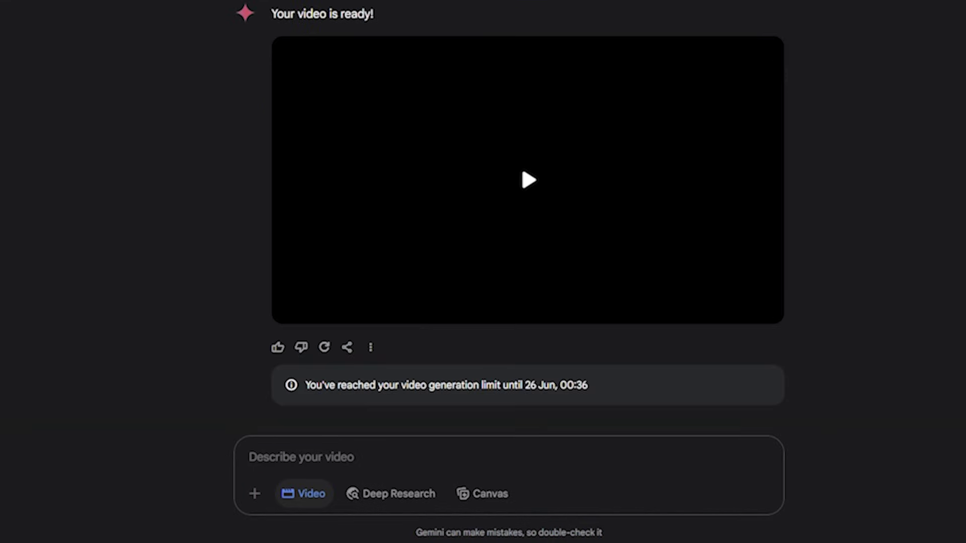
- Play the generated SUV video, rewind it to the start and check the closing lines of its prompt
click(602, 198)
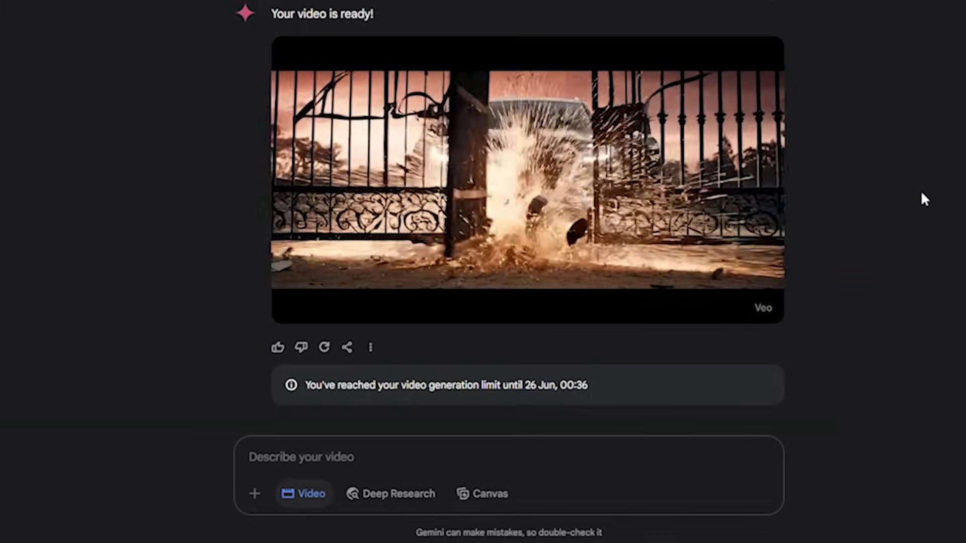
drag(749, 311, 259, 307)
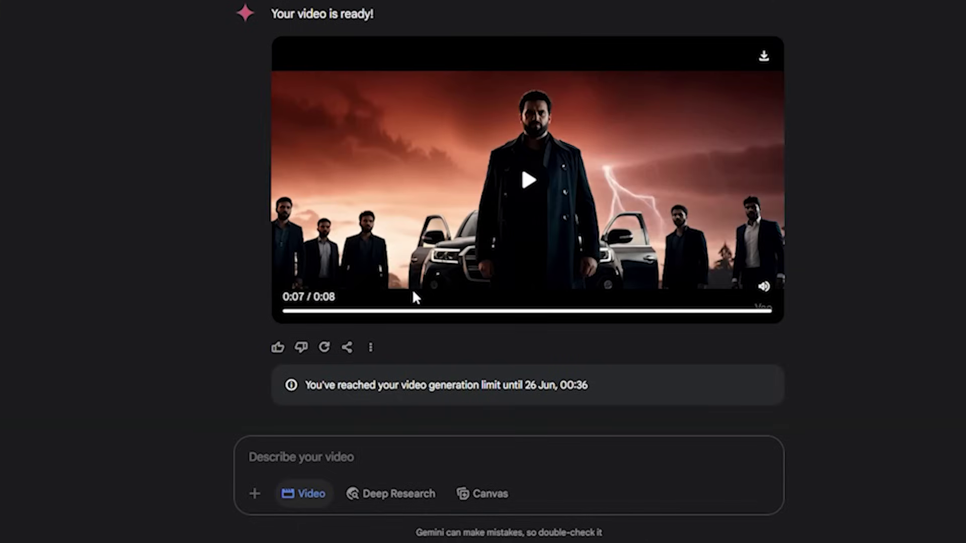
click(198, 169)
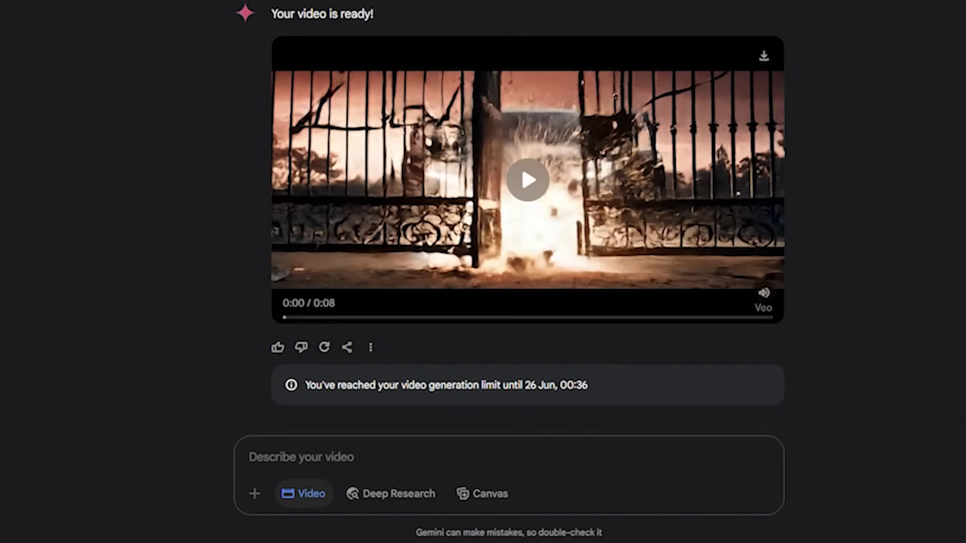
scroll(619, 126, up, 3)
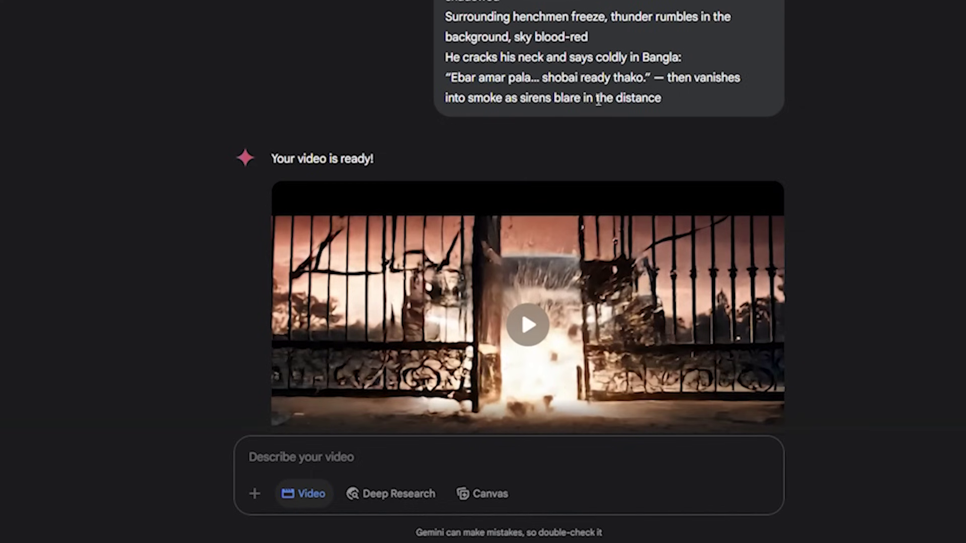
scroll(558, 164, down, 3)
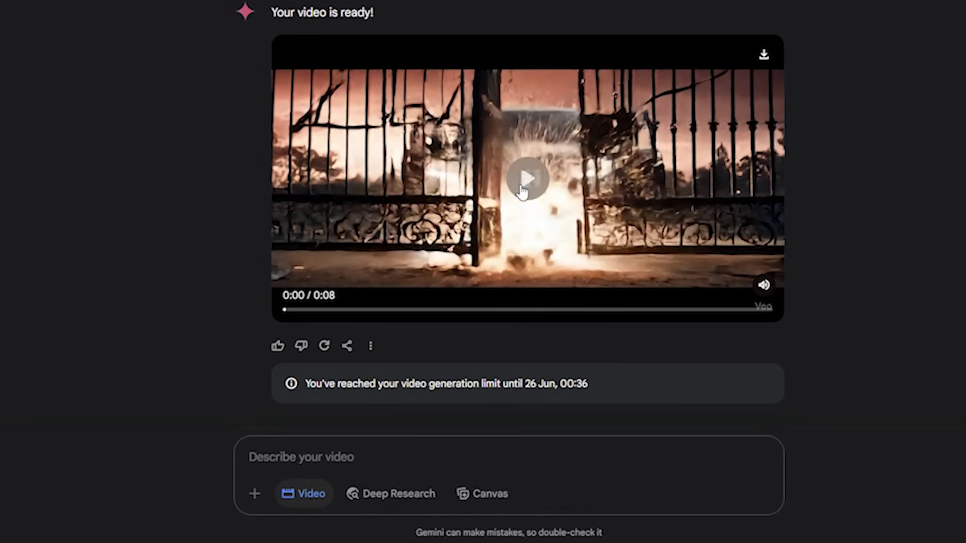
- Play the first half of the SUV video in short stretches, examining the gate crash and the man in the long coat
click(522, 191)
click(524, 186)
click(529, 176)
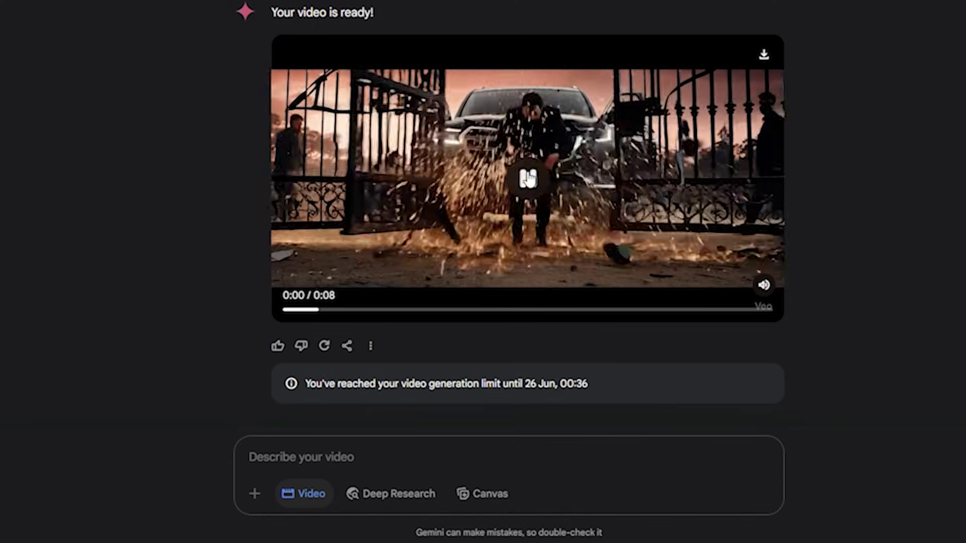
click(532, 166)
click(523, 178)
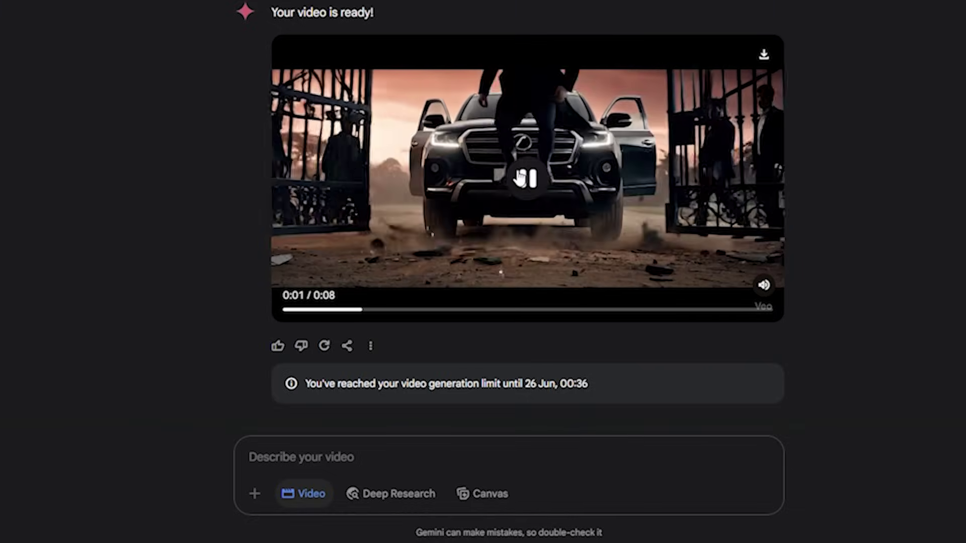
click(526, 179)
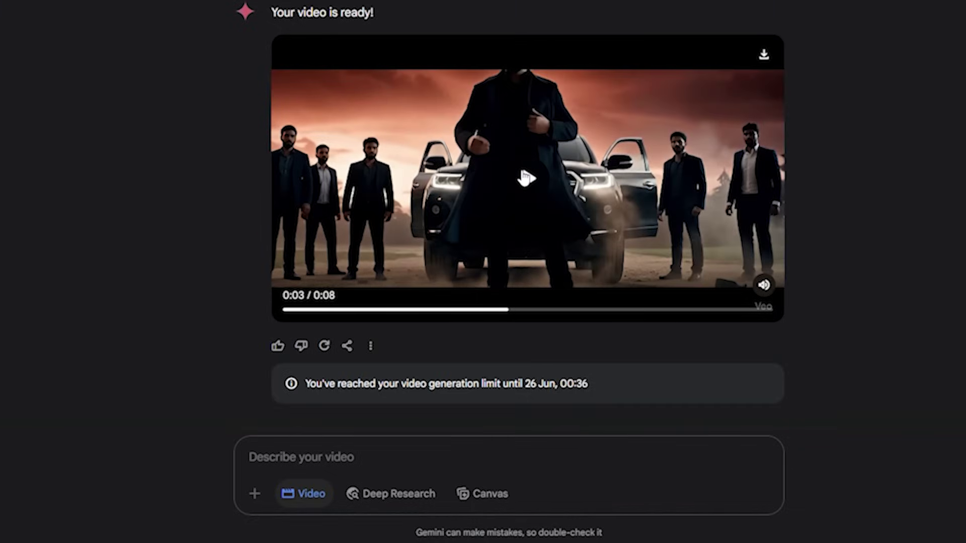
click(524, 177)
click(526, 177)
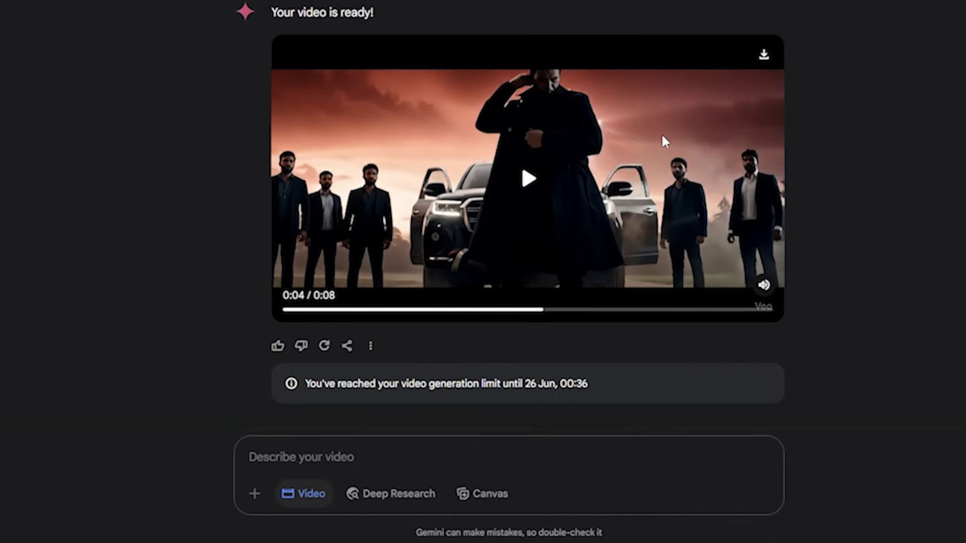
- Examine the smoke, henchmen and red sky in the rest of the SUV video and compare them with its prompt
click(541, 190)
click(548, 184)
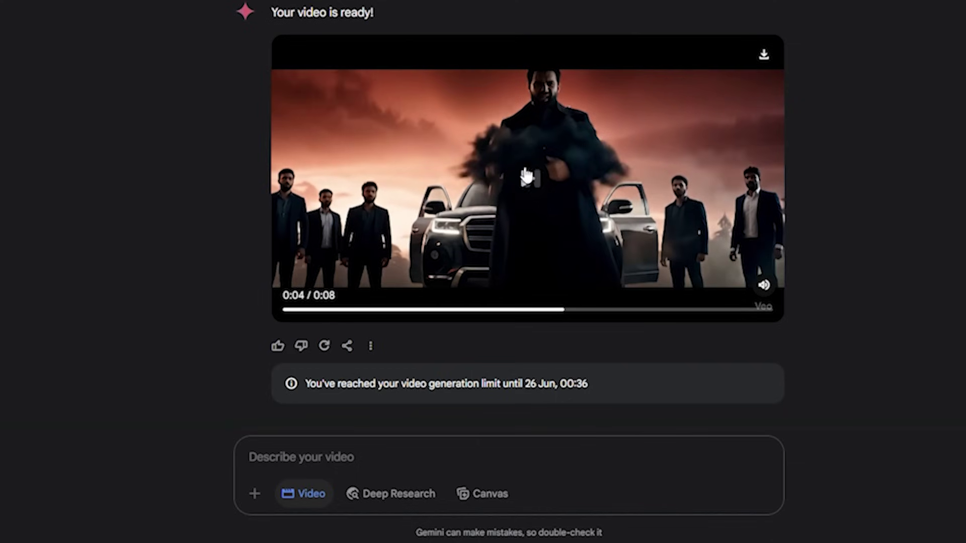
click(526, 177)
click(525, 173)
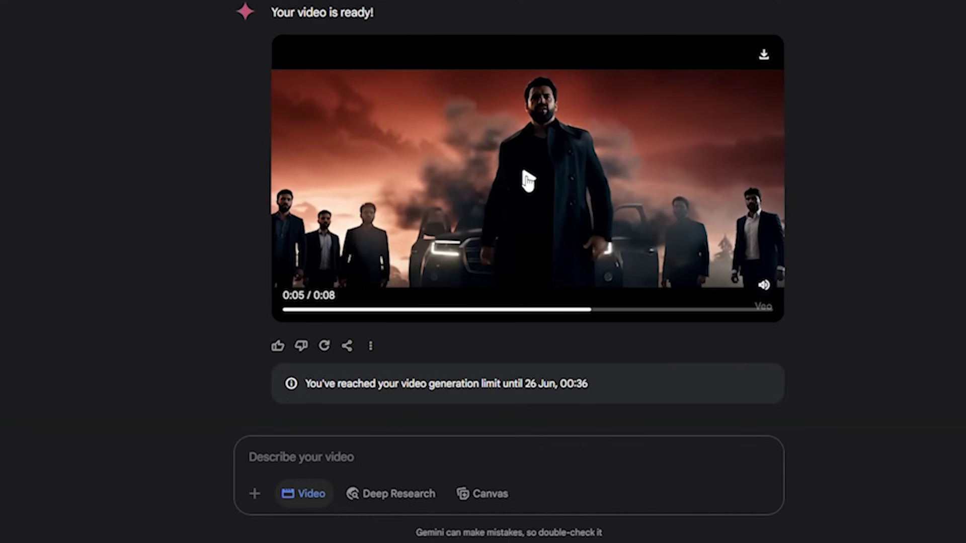
click(632, 287)
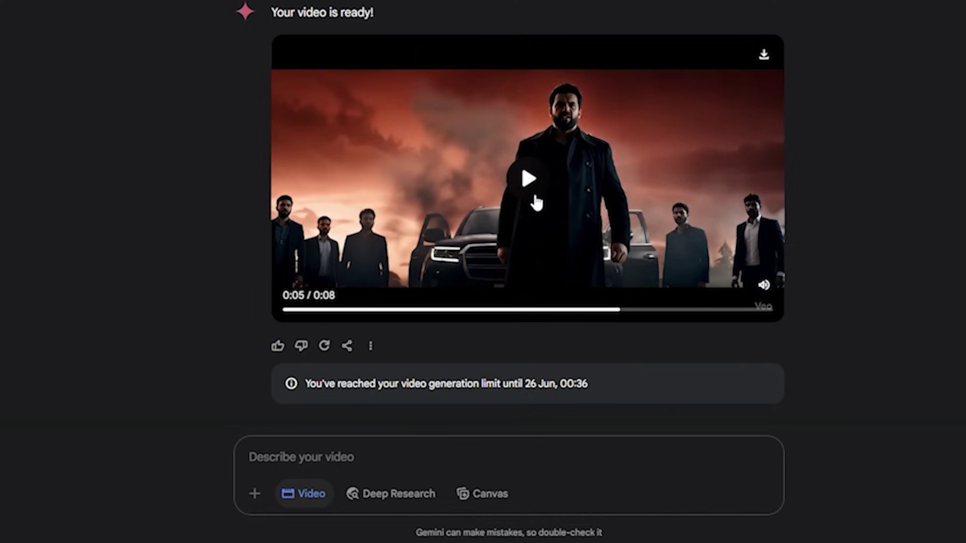
click(527, 177)
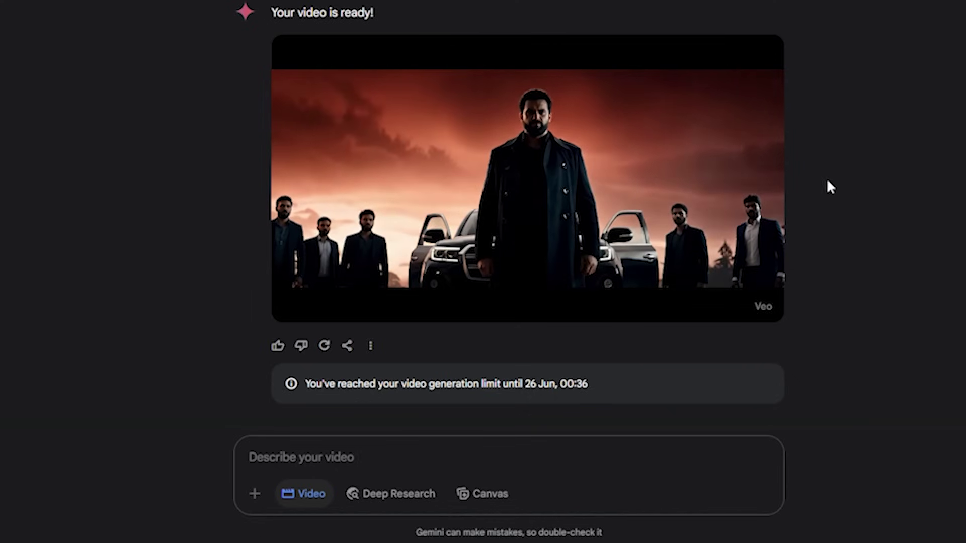
click(346, 166)
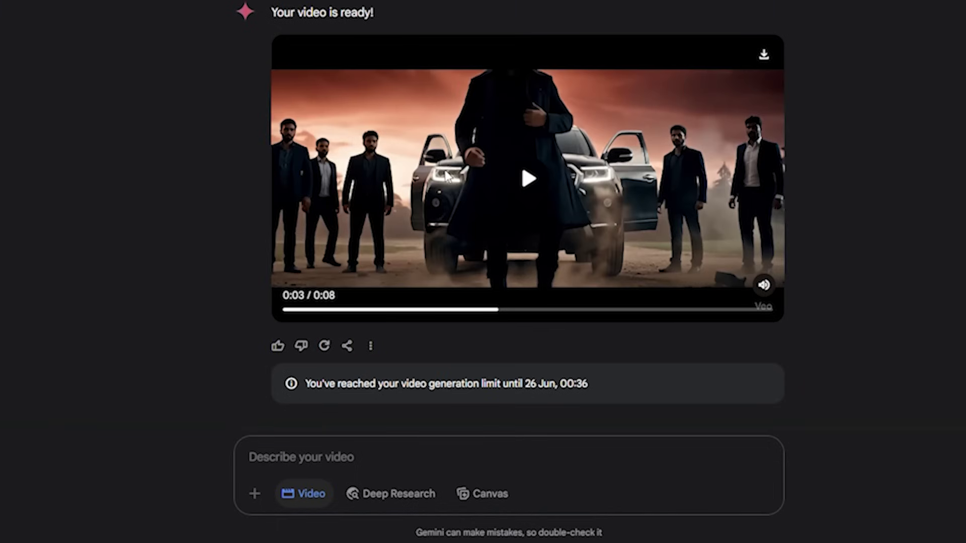
scroll(858, 170, up, 10)
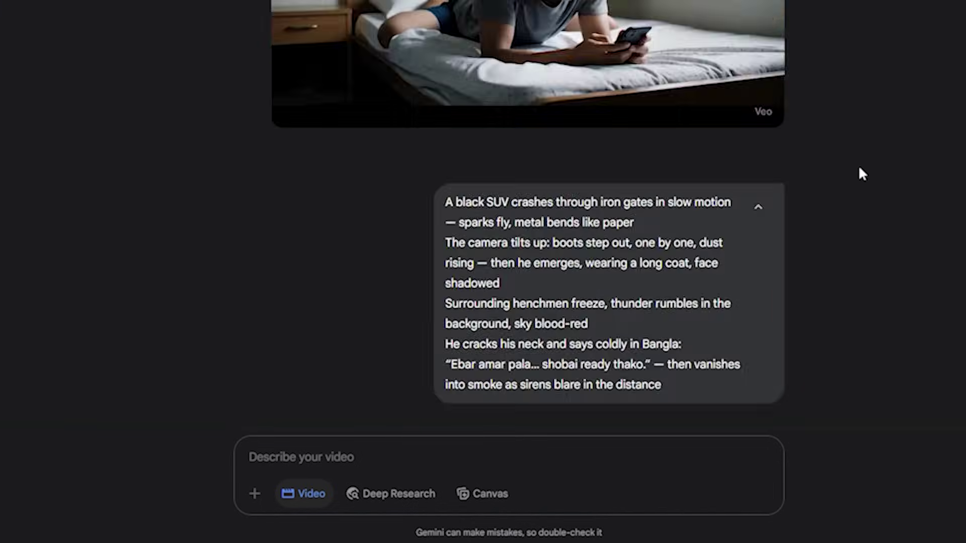
scroll(858, 170, down, 10)
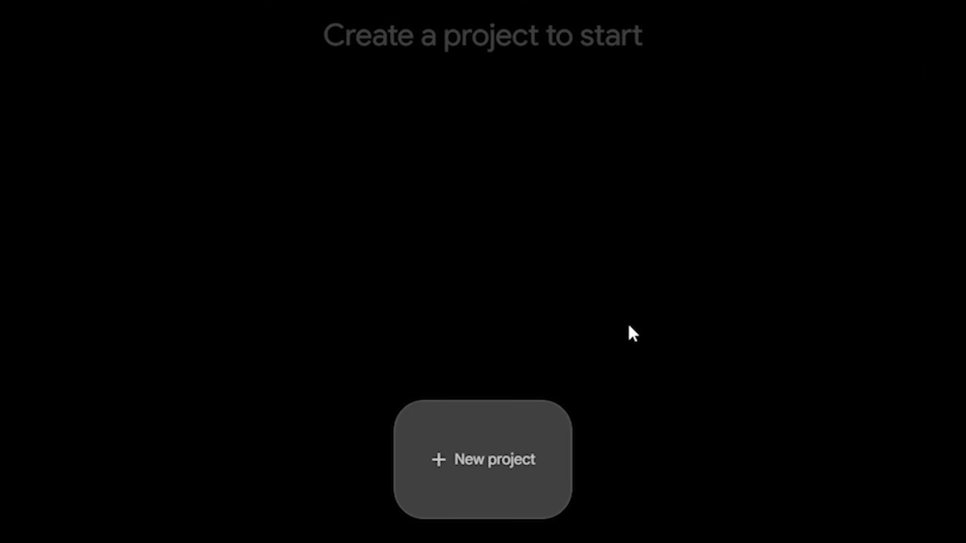
- Create a new project in Google Flow
click(475, 453)
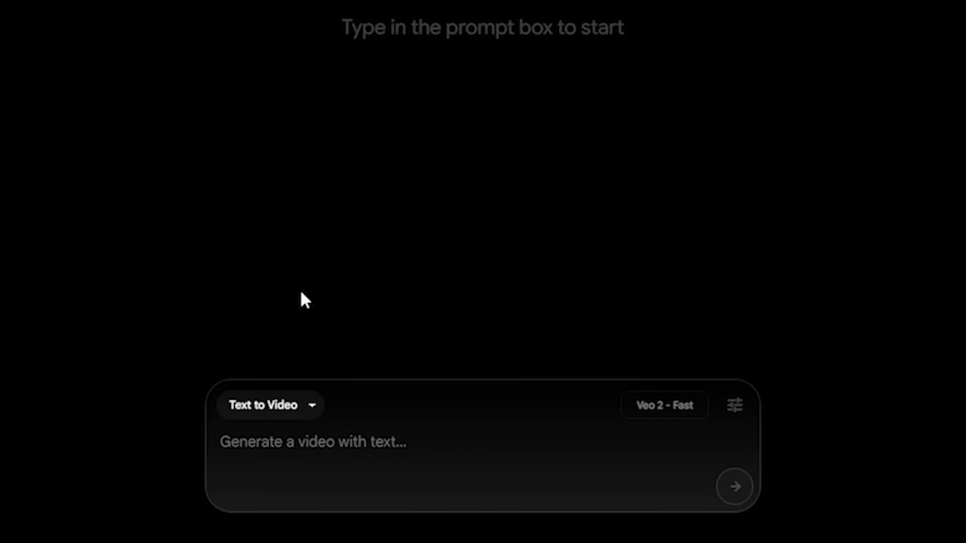
- Look at the image choices for a starting frame in Frames to Video mode and return to Text to Video
click(270, 403)
click(248, 320)
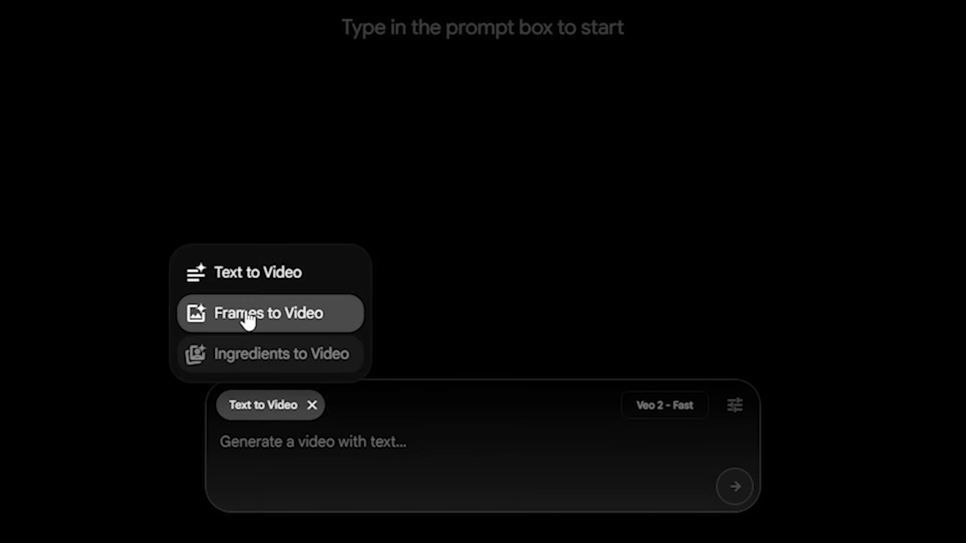
click(241, 485)
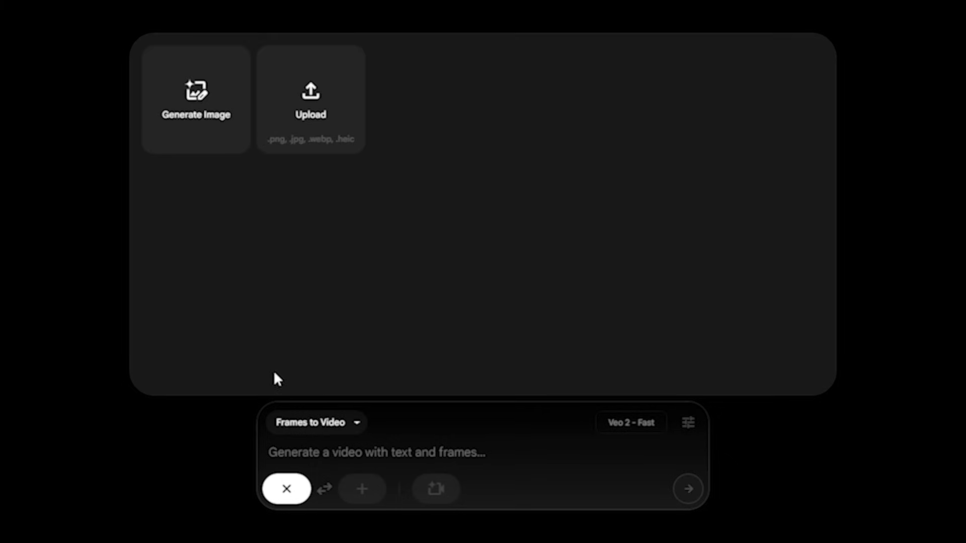
click(334, 455)
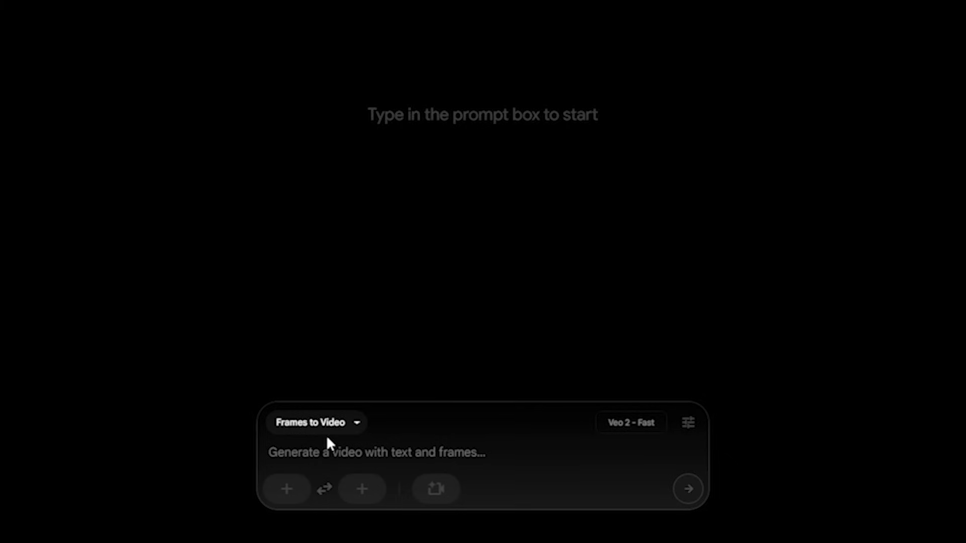
click(325, 426)
click(302, 316)
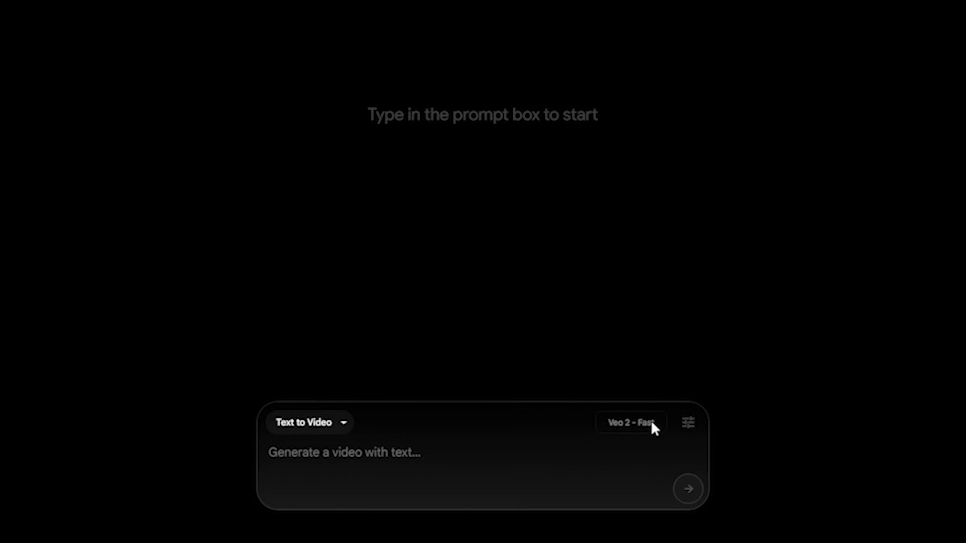
- Set the outputs per prompt to 1 in the generation settings
click(688, 423)
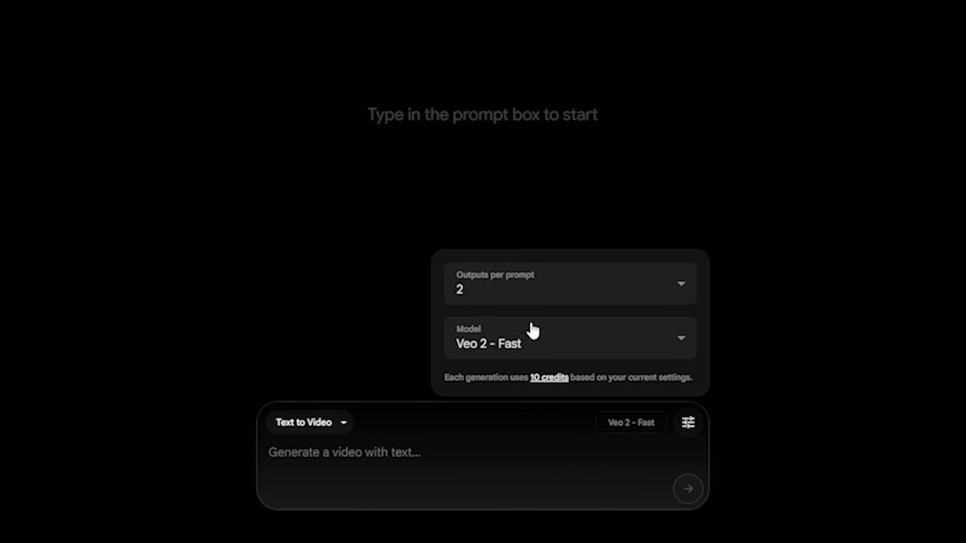
click(480, 297)
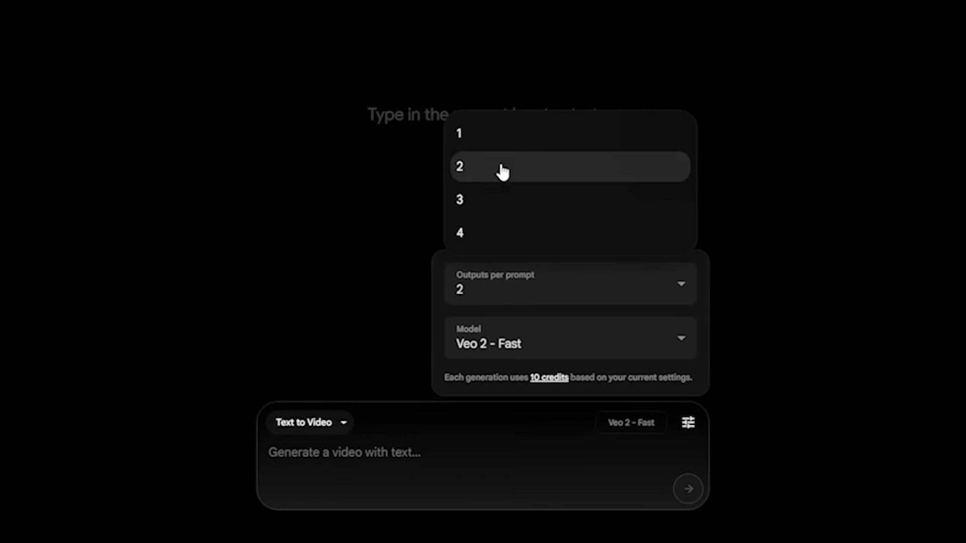
click(488, 132)
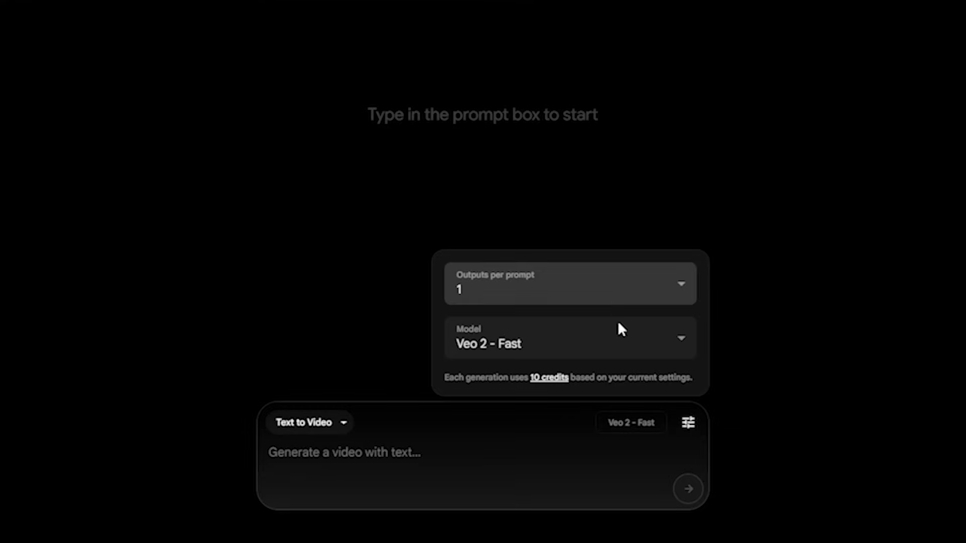
- Set the generation model to Veo 3 - Quality
click(619, 323)
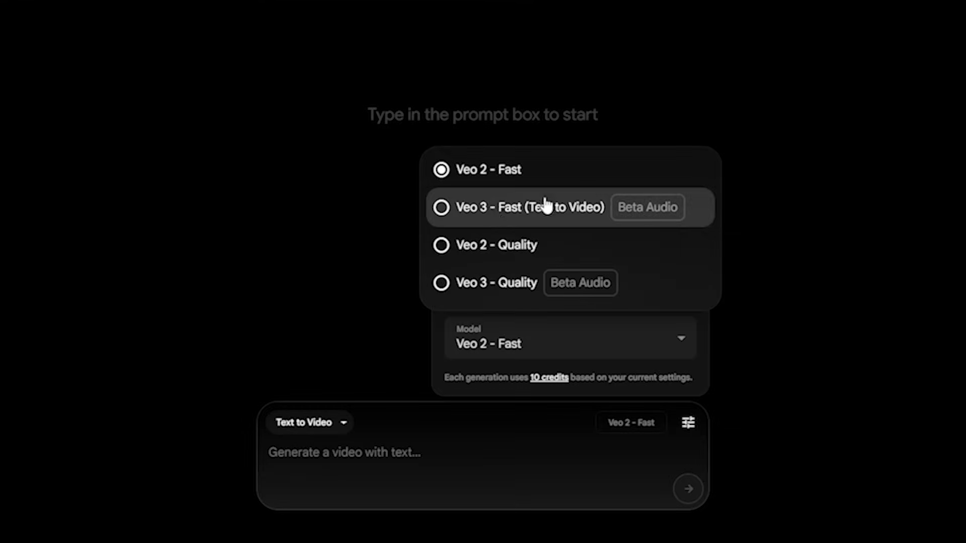
click(597, 322)
click(687, 423)
click(687, 422)
click(542, 354)
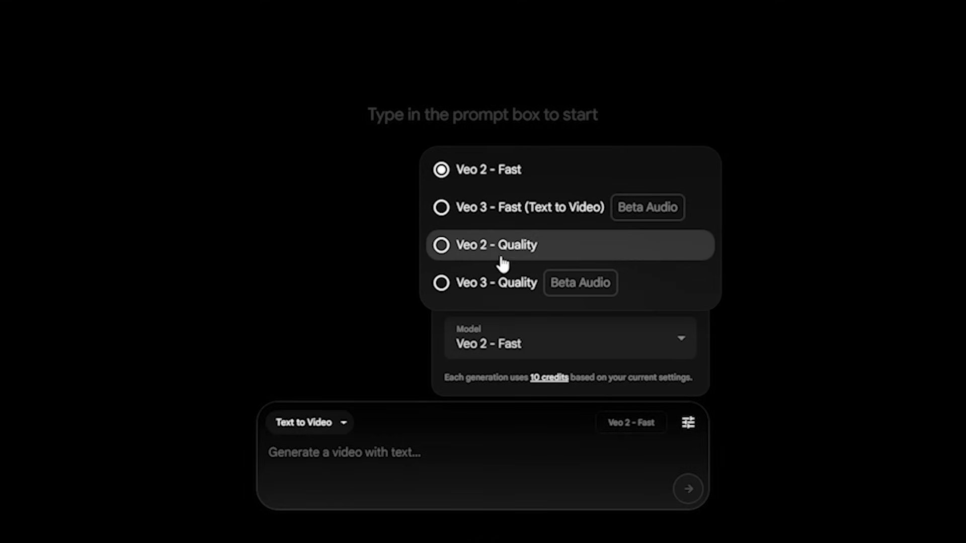
click(547, 290)
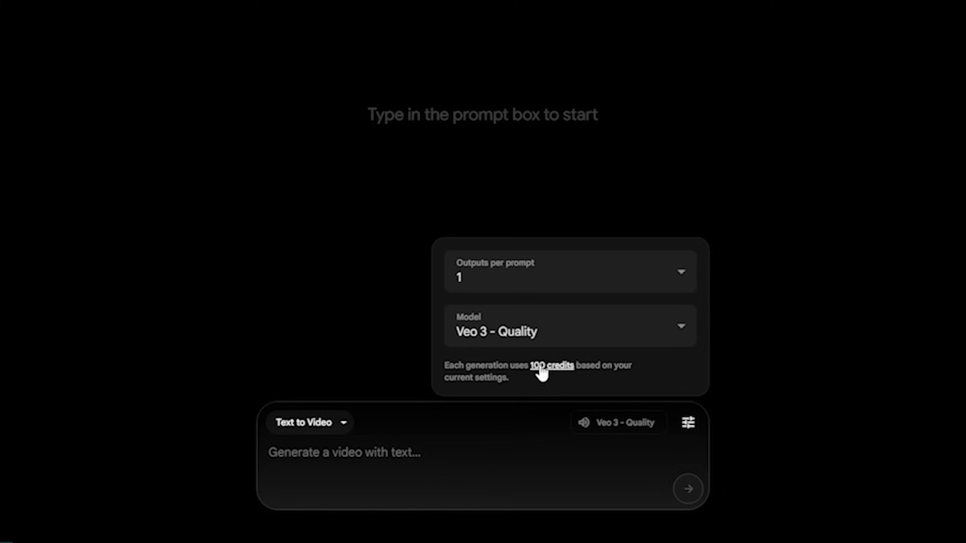
- Review the outputs per prompt choices and check the account's available AI credits
click(512, 274)
click(511, 274)
click(527, 278)
click(491, 168)
click(941, 1)
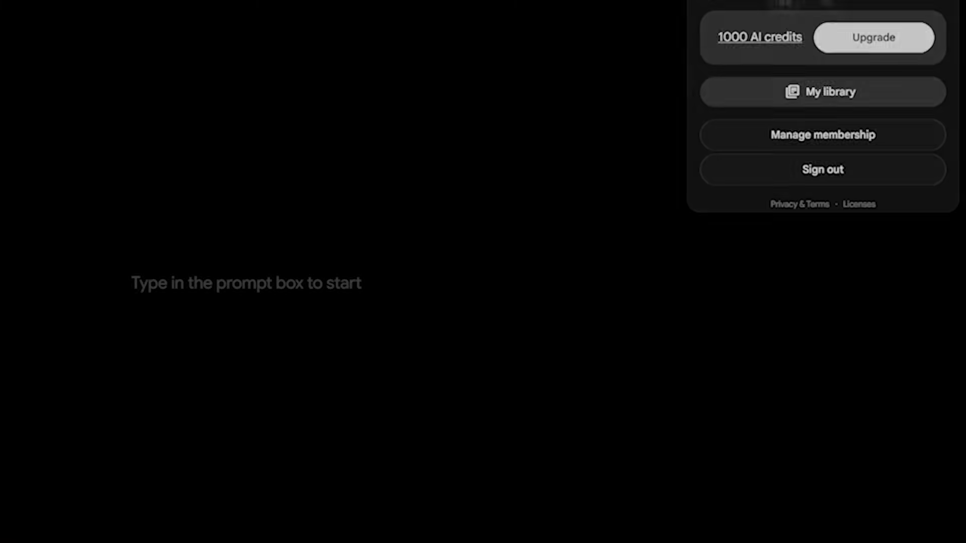
- Set the generation model to Veo 3 - Fast (Text to Video)
click(525, 249)
click(451, 542)
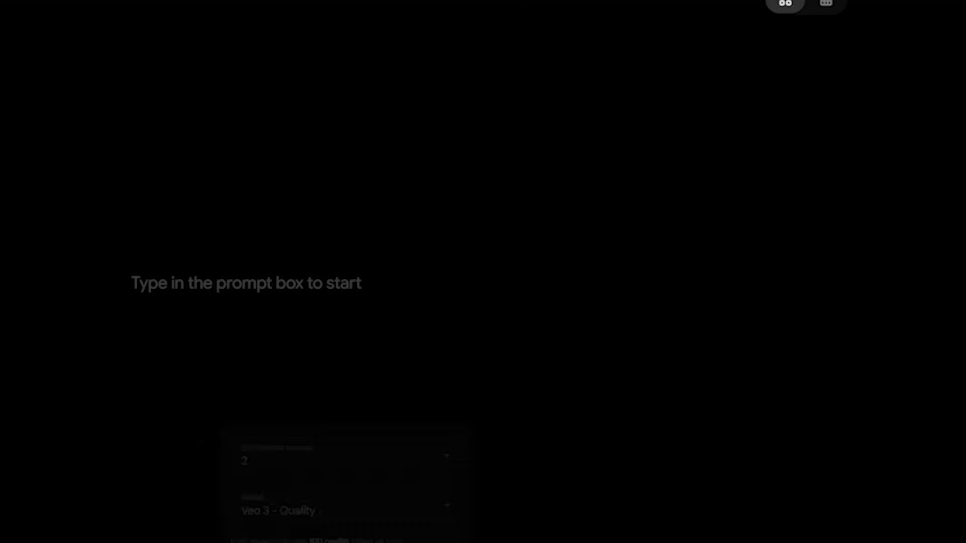
click(346, 485)
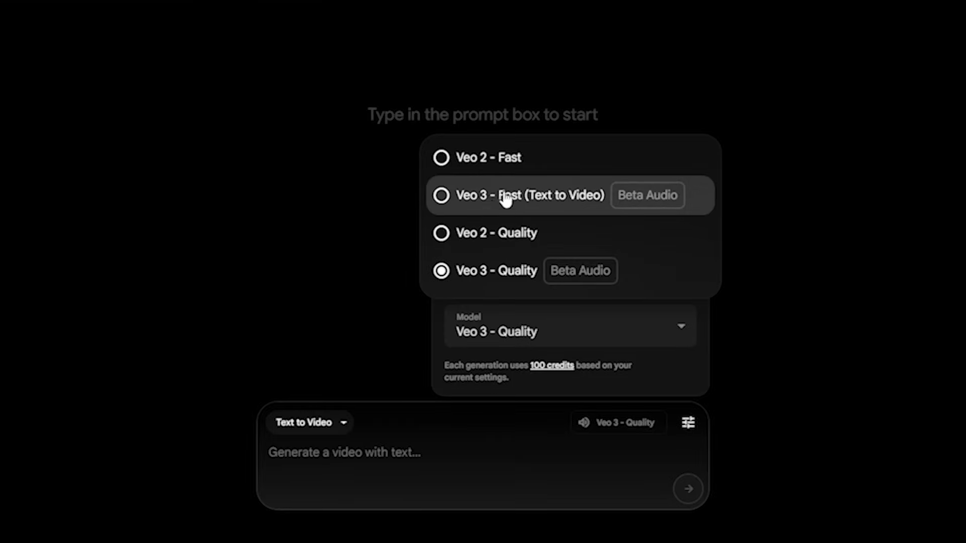
click(570, 203)
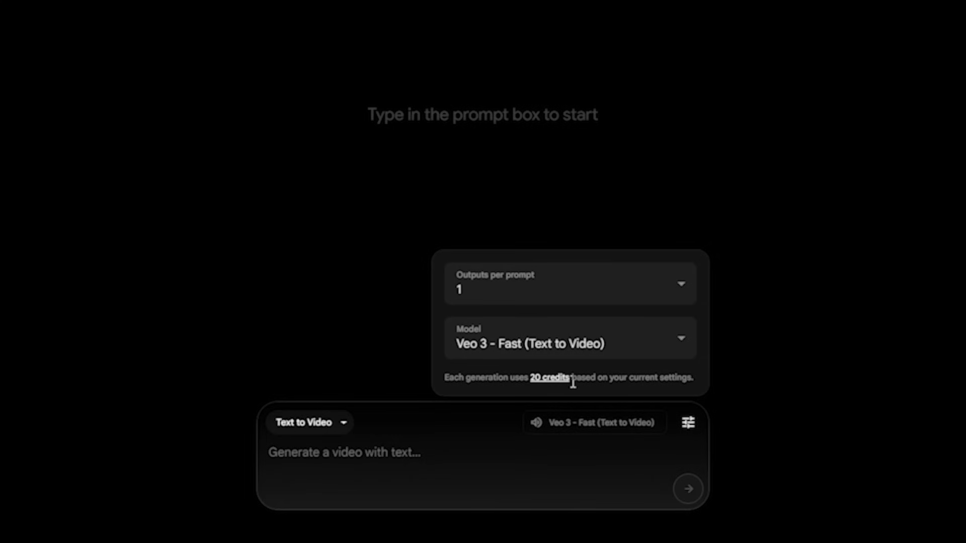
- Switch the model to Veo 2 - Fast to check its credit cost, and return to Veo 3 - Fast (Text to Video)
click(521, 323)
click(512, 176)
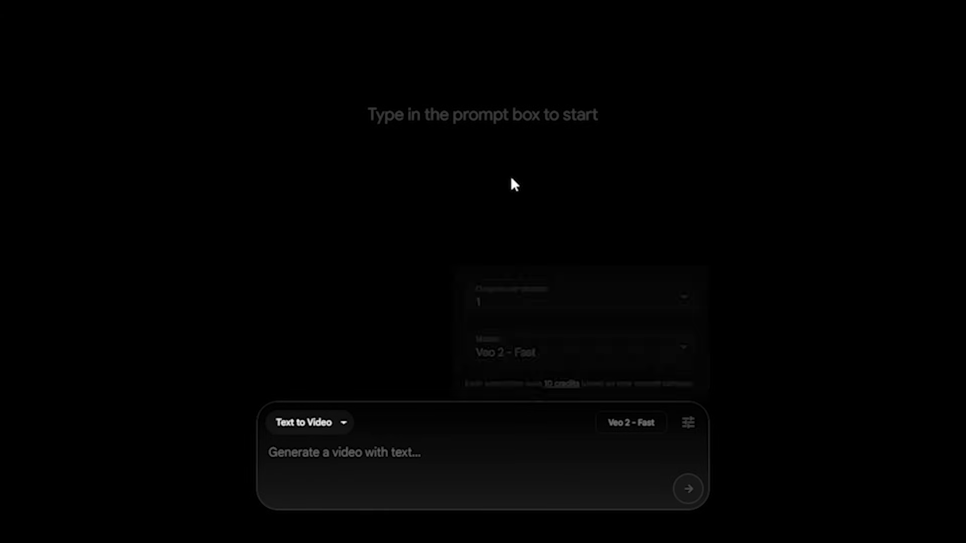
click(688, 422)
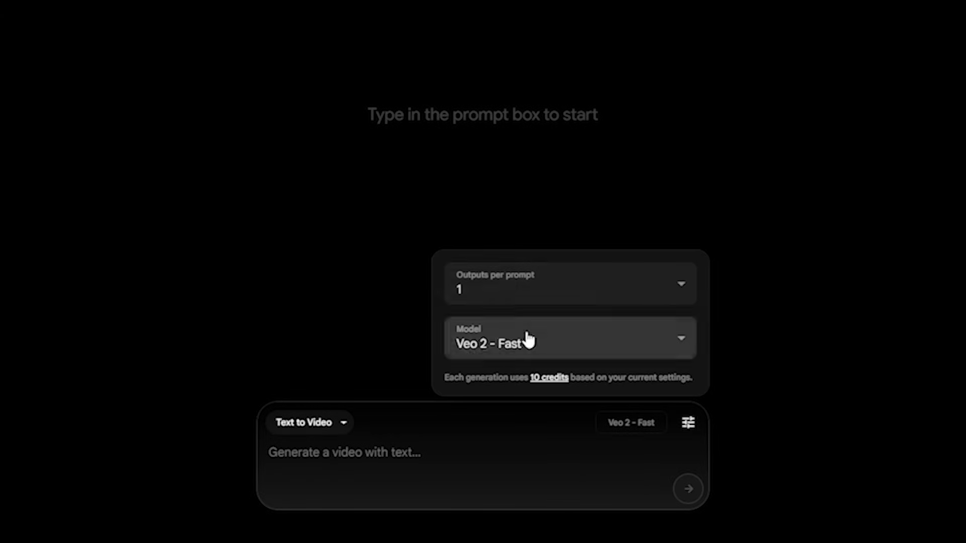
click(528, 340)
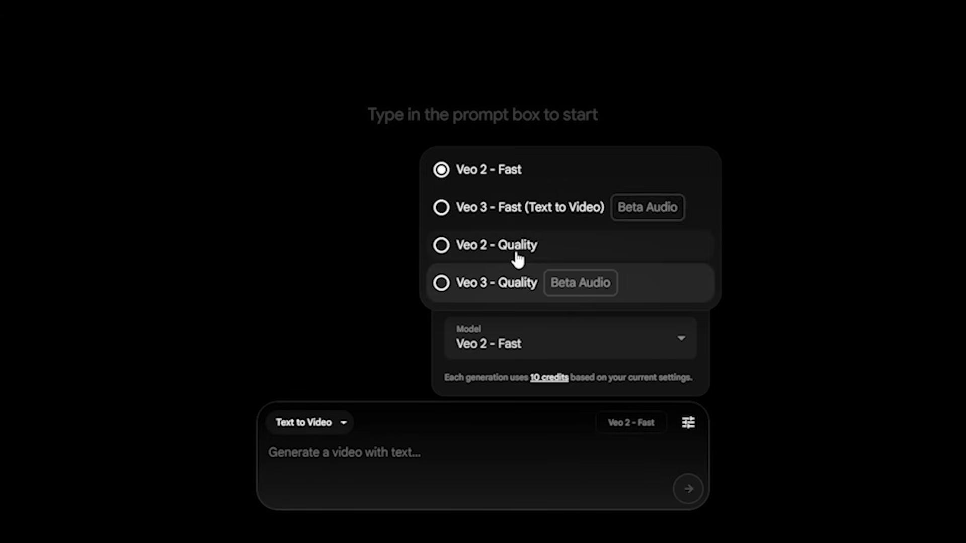
click(513, 216)
- Paste the black SUV gate-crash prompt with the Bangla dialogue line and generate the video
right_click(352, 455)
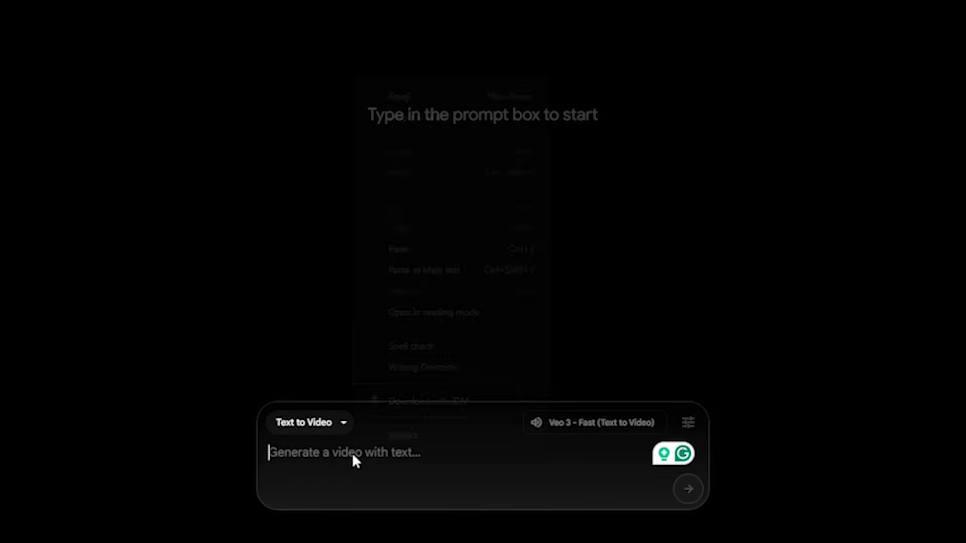
click(399, 248)
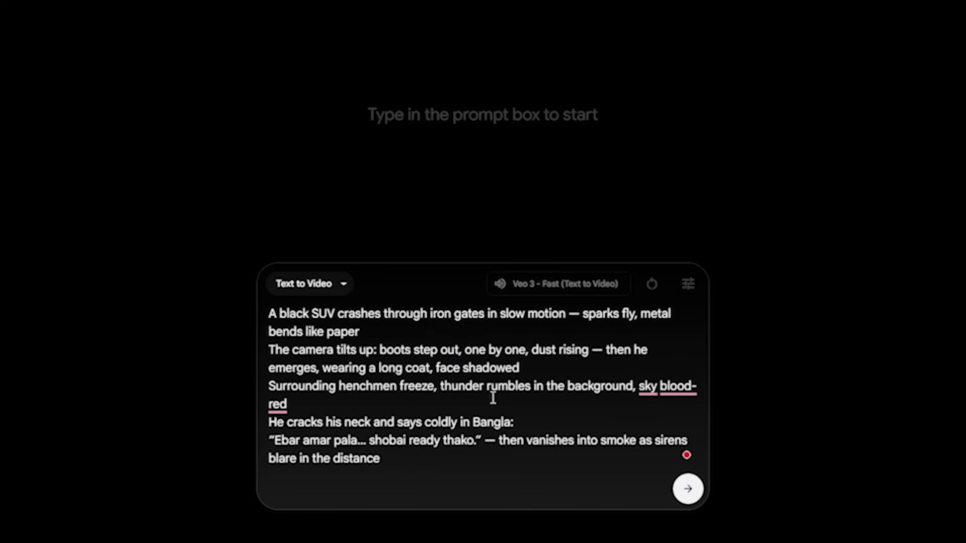
triple_click(373, 459)
click(418, 459)
click(695, 494)
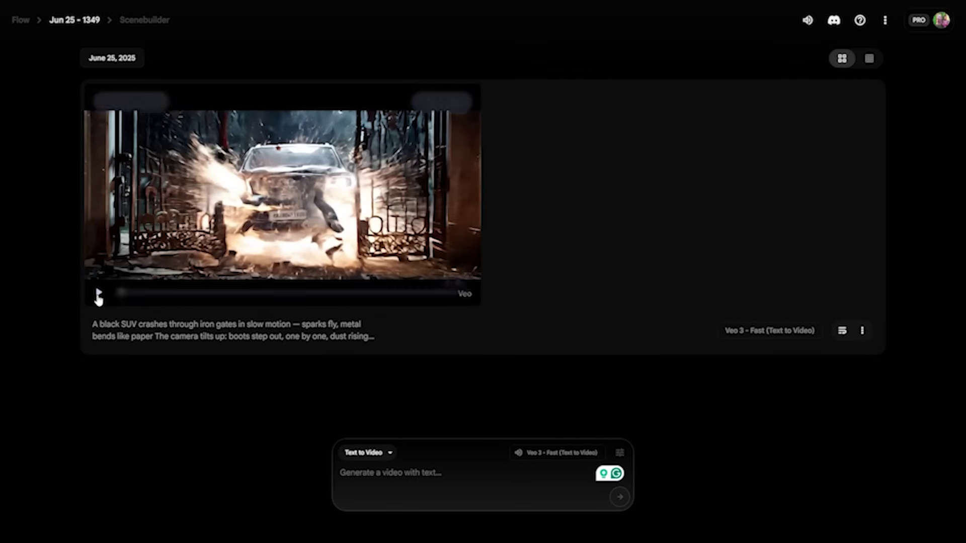
- Play the generated SUV clip, return it to the start and replay it to check the picture and Bangla dialogue
click(100, 293)
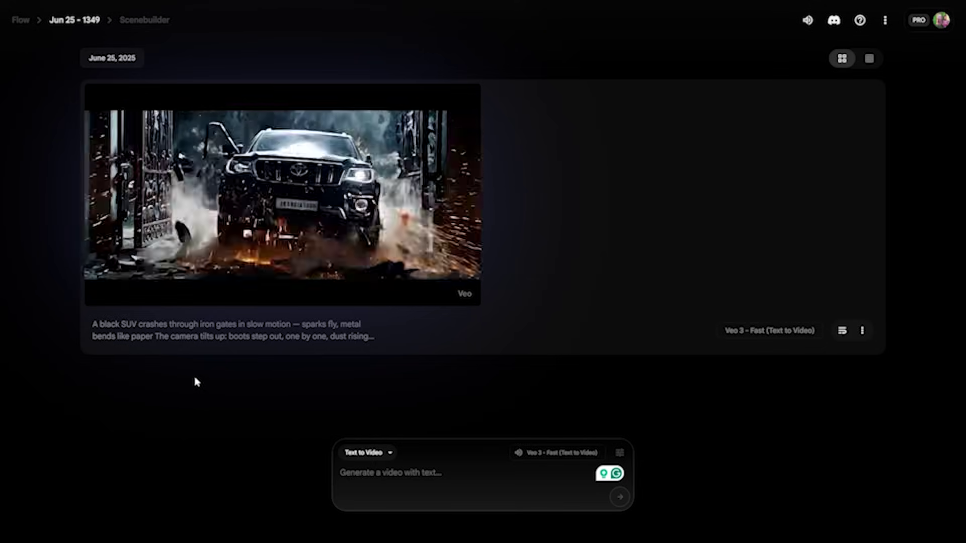
click(196, 271)
drag(147, 287, 110, 297)
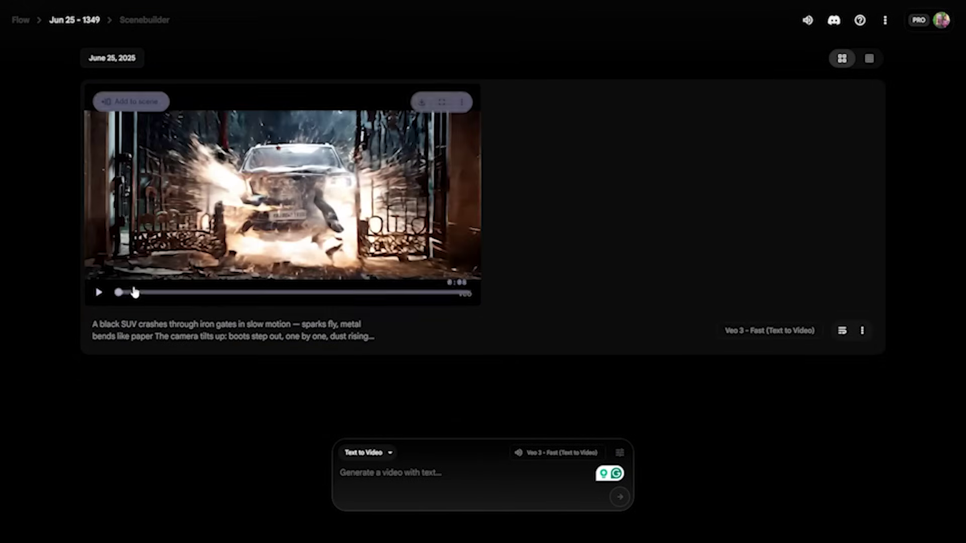
click(100, 292)
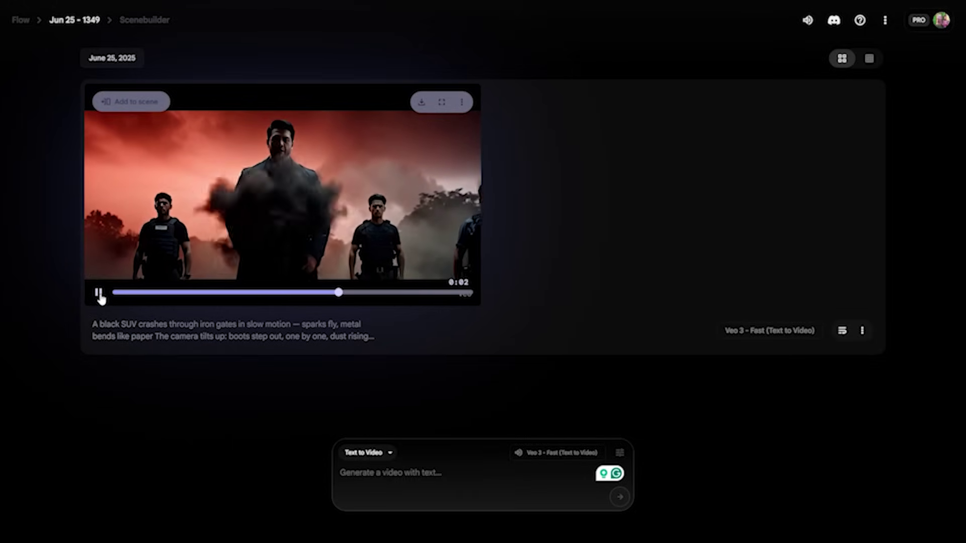
click(100, 294)
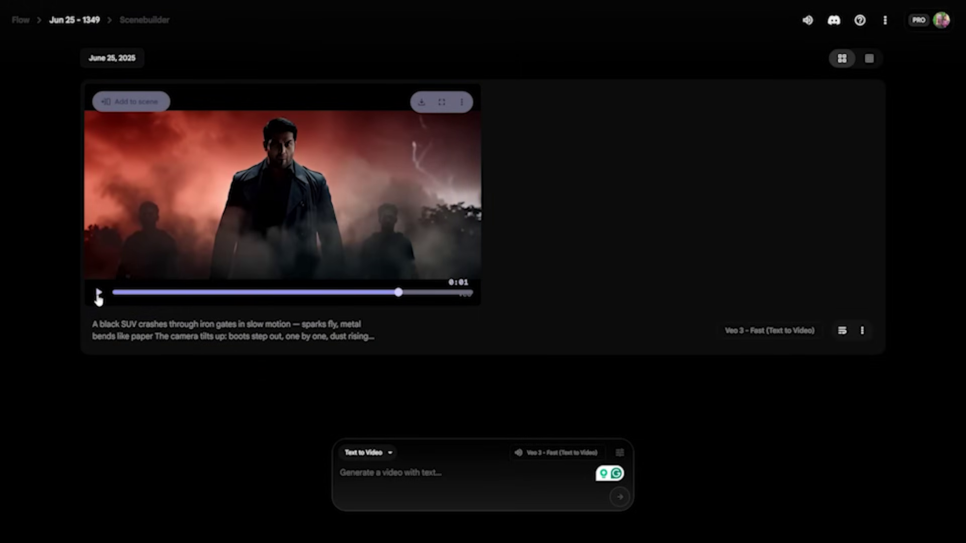
click(99, 295)
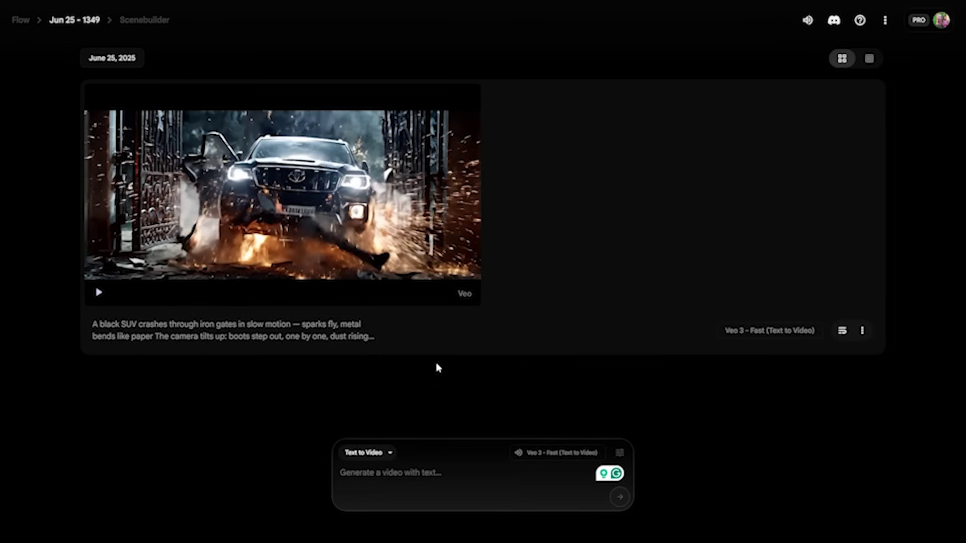
- Add the SUV clip to the Scenebuilder timeline and try adjusting its end point
mouse_move(425, 248)
click(442, 101)
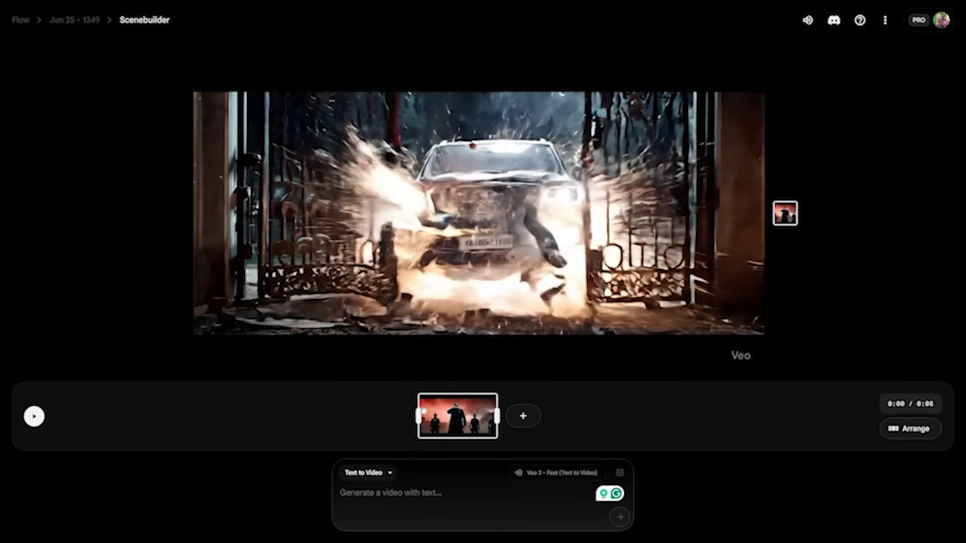
mouse_move(503, 415)
mouse_down()
mouse_move(494, 416)
mouse_move(506, 414)
mouse_up()
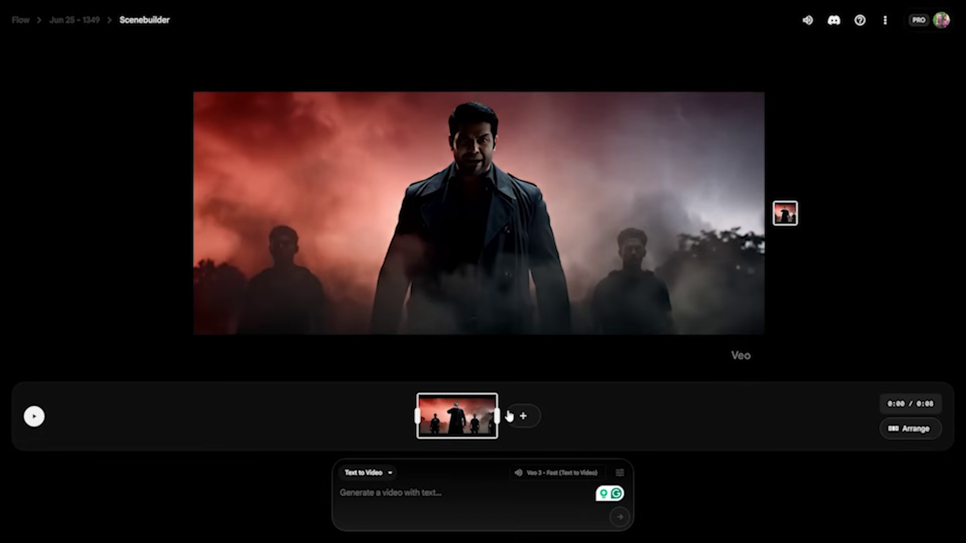
- Add a Jump to scene after the SUV clip and preview its first frame
click(518, 415)
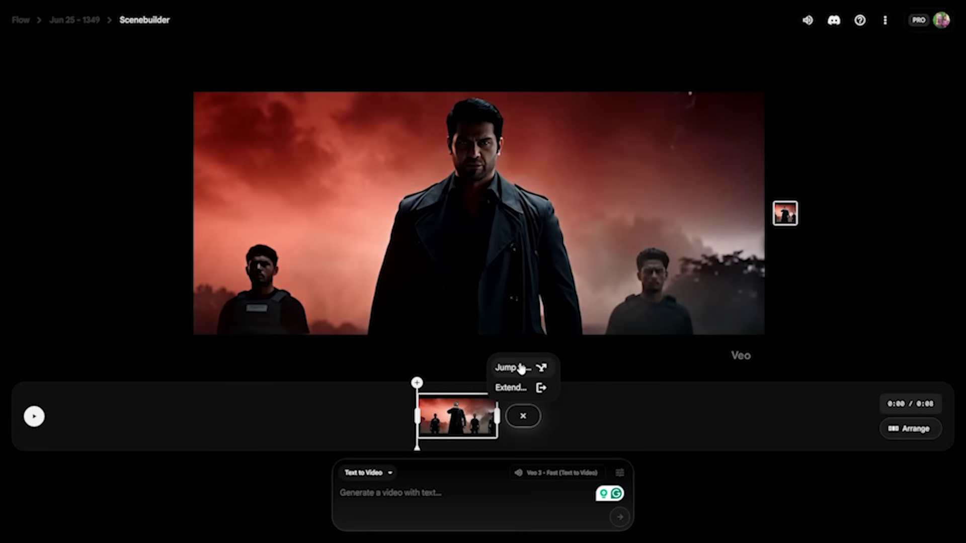
click(513, 367)
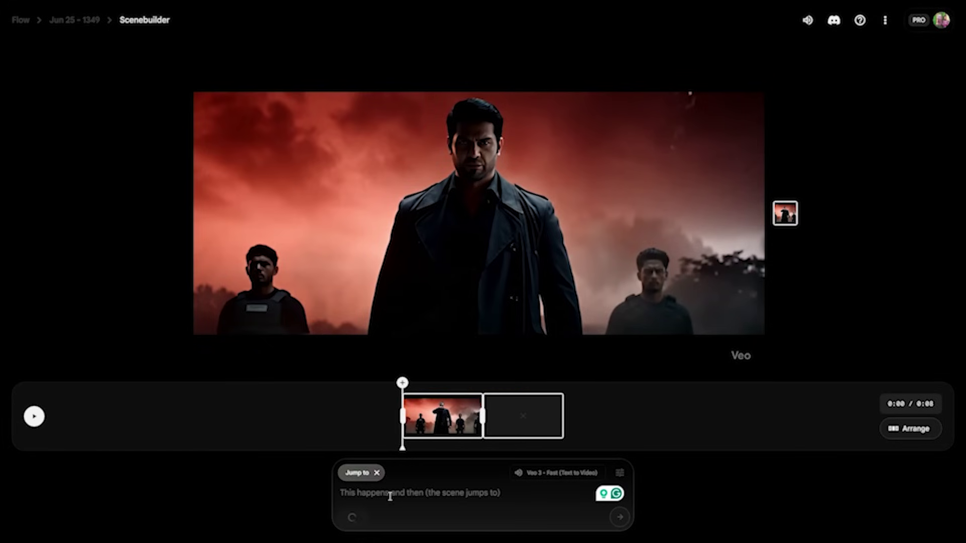
click(374, 496)
mouse_move(355, 523)
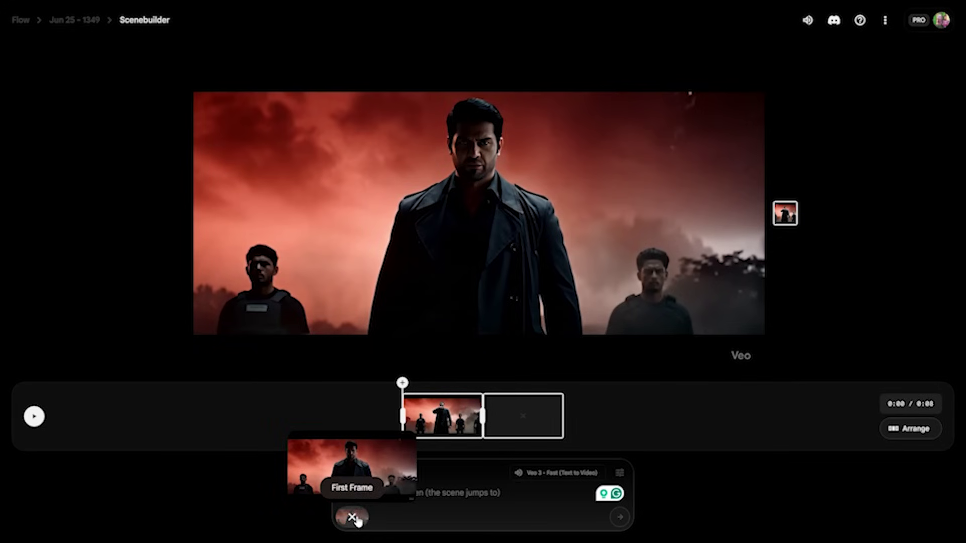
- Move the playhead to the end of the SUV clip and begin the prompt for the Jump to scene
drag(402, 448, 492, 451)
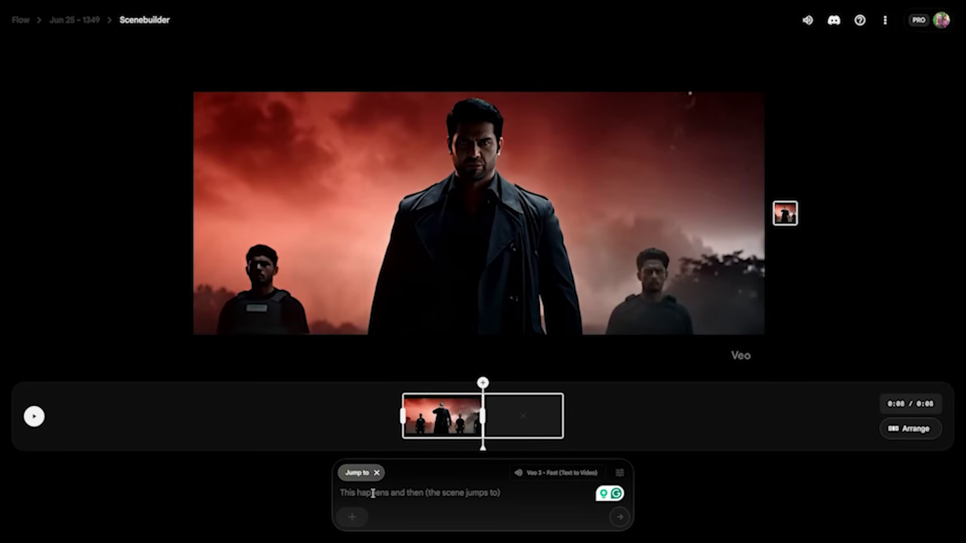
click(352, 516)
click(455, 492)
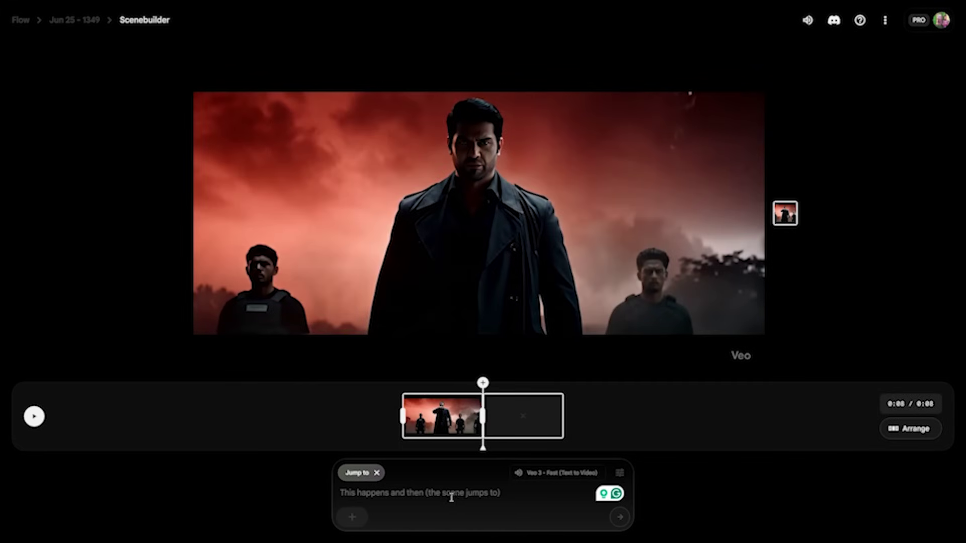